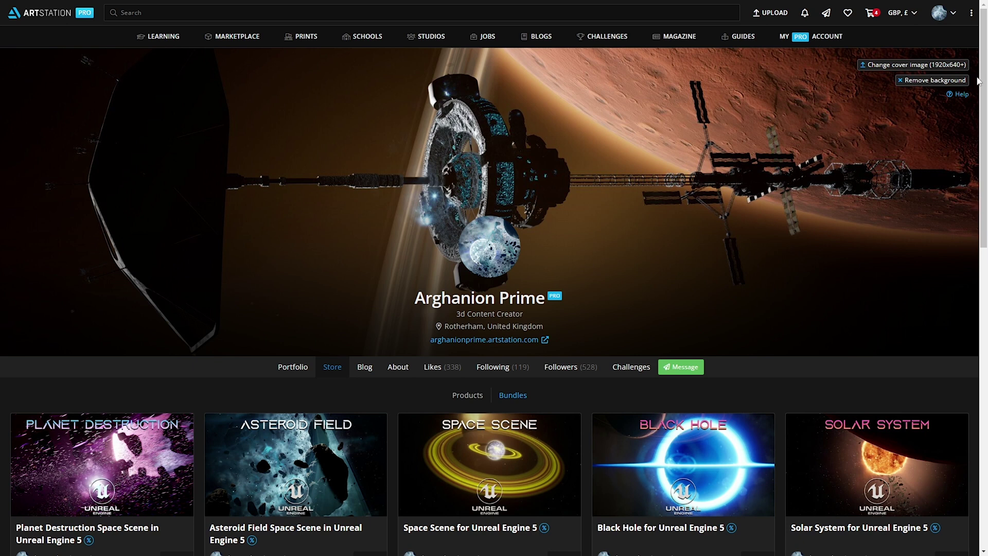
pyautogui.moveTo(979, 81); pyautogui.dragTo(984, 372)
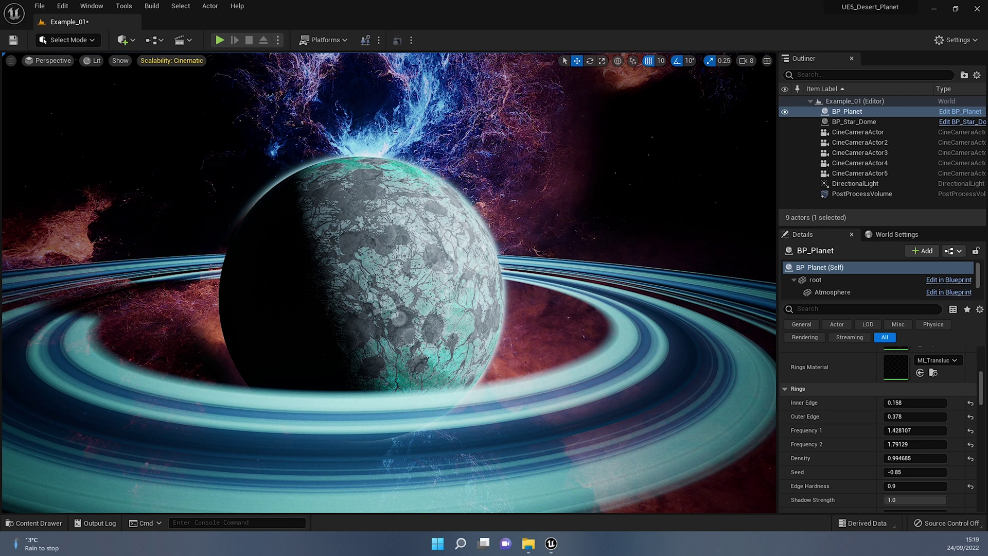
# Examine the ringed planet and the surrounding nebula in the Example_01 level from several angles and distances
pyautogui.moveTo(554, 263); pyautogui.dragTo(594, 248, button='right')
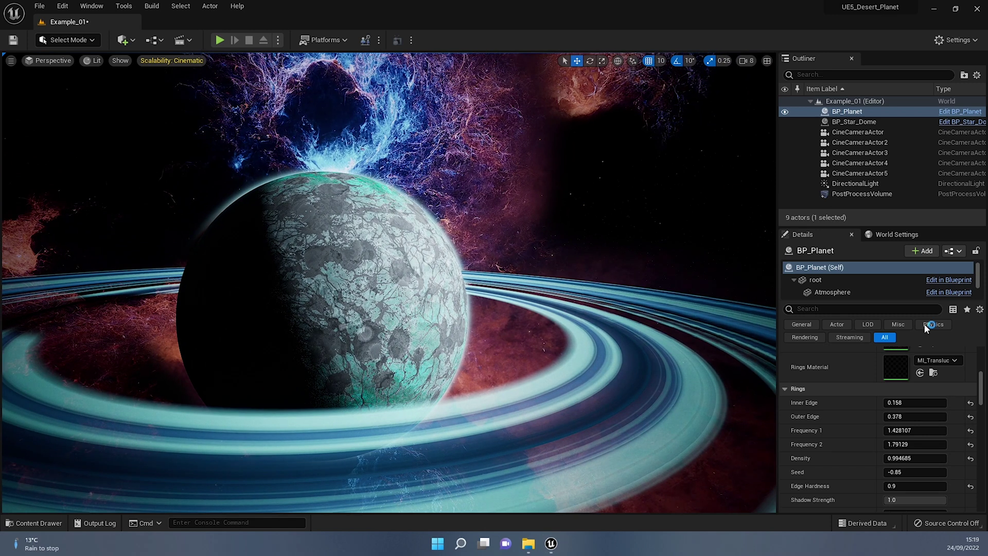
pyautogui.moveTo(610, 286); pyautogui.dragTo(491, 346, button='right')
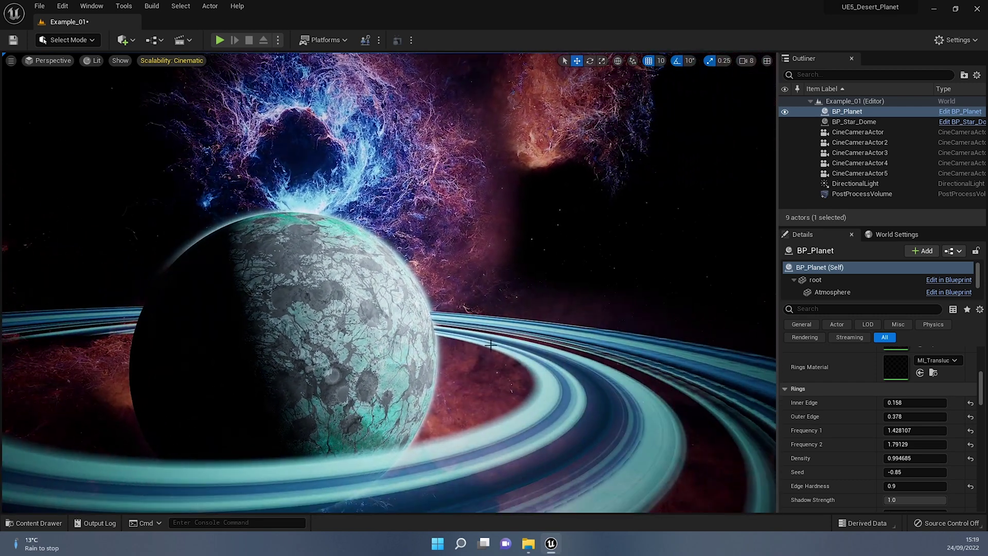
pyautogui.click(360, 356)
pyautogui.moveTo(272, 271); pyautogui.dragTo(61, 262, button='right')
pyautogui.click(361, 214)
pyautogui.moveTo(362, 214); pyautogui.dragTo(524, 128, button='right')
pyautogui.moveTo(453, 198); pyautogui.dragTo(480, 228, button='right')
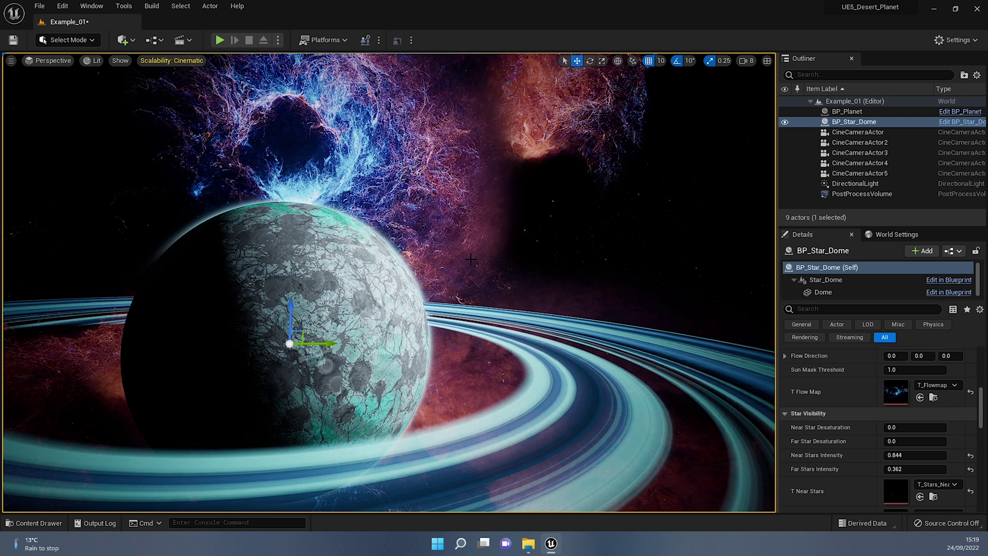
pyautogui.moveTo(471, 259); pyautogui.dragTo(470, 259, button='right')
pyautogui.moveTo(383, 294); pyautogui.dragTo(383, 294, button='right')
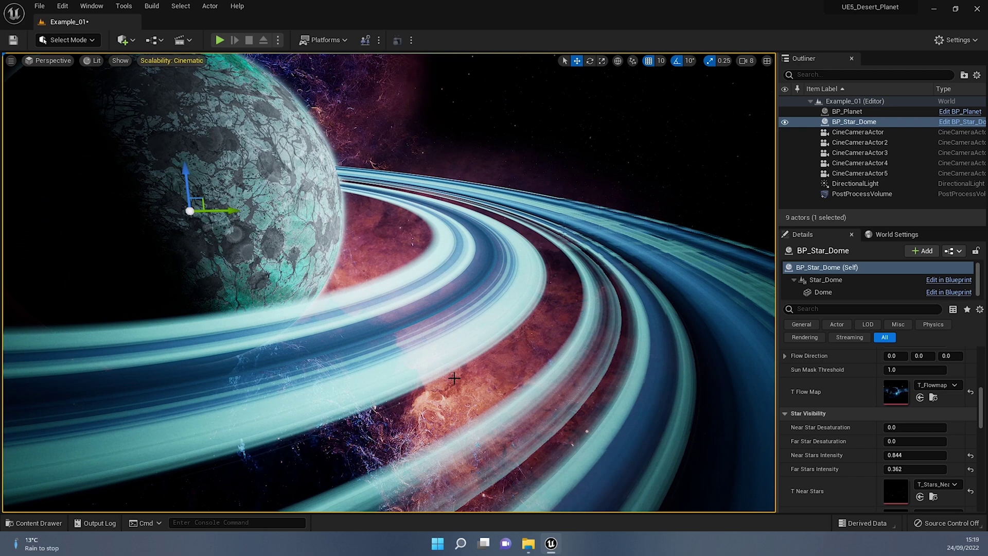
pyautogui.moveTo(540, 288); pyautogui.dragTo(423, 436, button='right')
pyautogui.moveTo(404, 335); pyautogui.dragTo(404, 335, button='right')
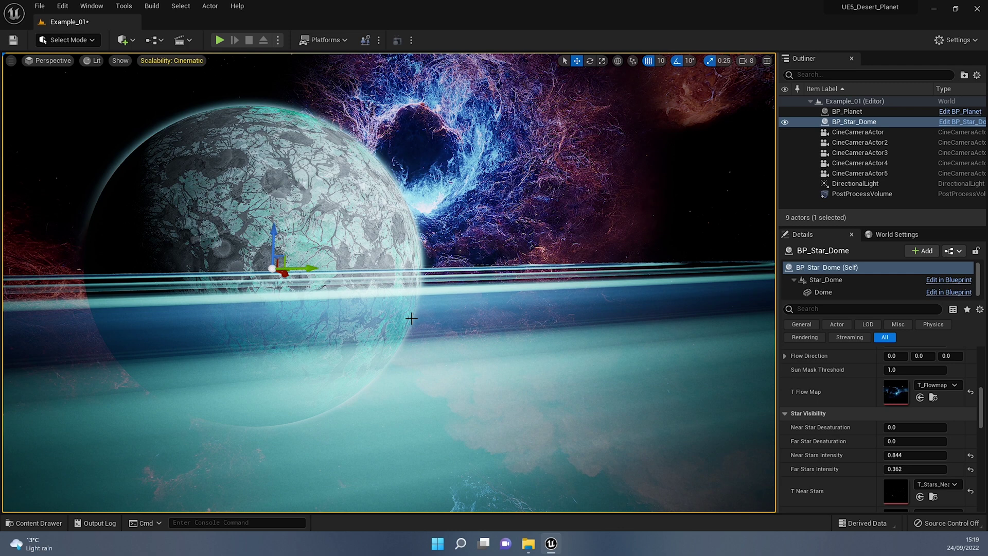
pyautogui.moveTo(422, 319); pyautogui.dragTo(420, 310, button='right')
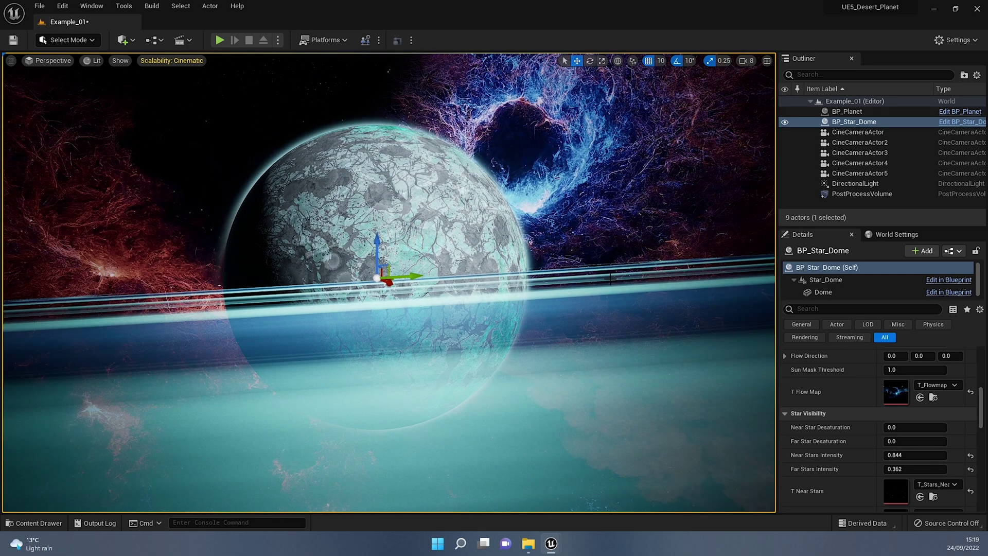
pyautogui.moveTo(389, 282)
pyautogui.mouseDown(button='right')
pyautogui.moveTo(363, 281)
pyautogui.moveTo(435, 291)
pyautogui.moveTo(404, 280)
pyautogui.mouseUp(button='right')
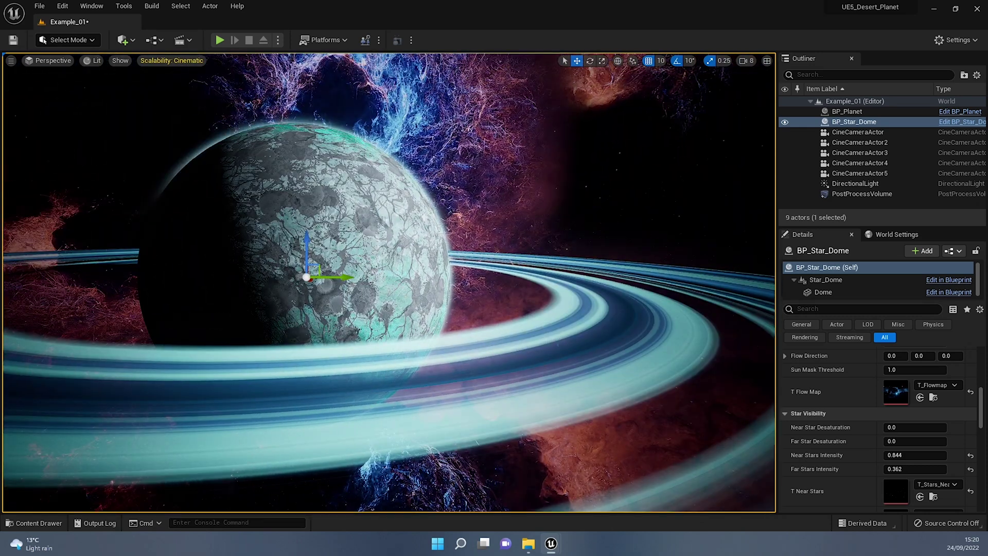
pyautogui.moveTo(514, 326); pyautogui.dragTo(404, 339, button='right')
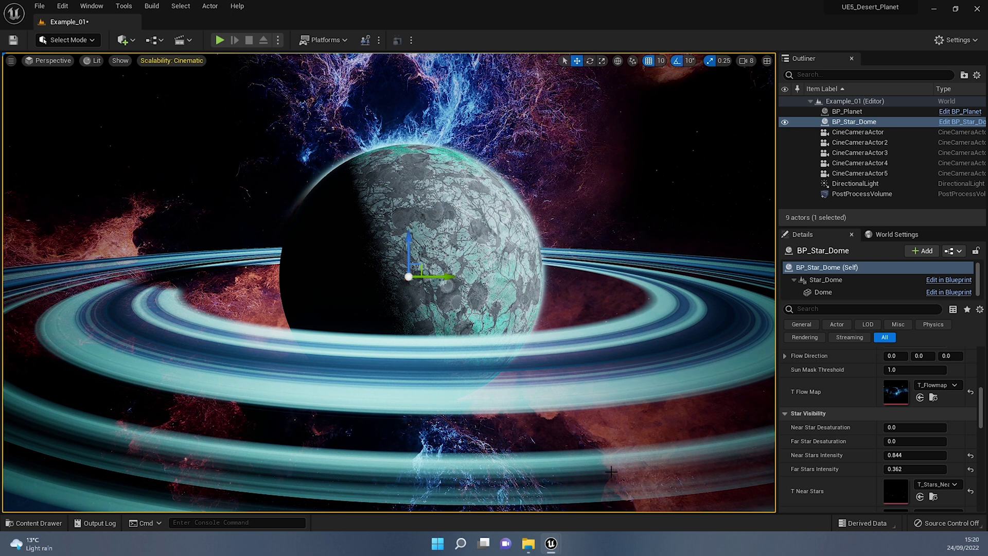
# Switch to the Space_Asteroid_Mine project in Unreal Editor and set its viewport to Lit shading
pyautogui.moveTo(550, 544)
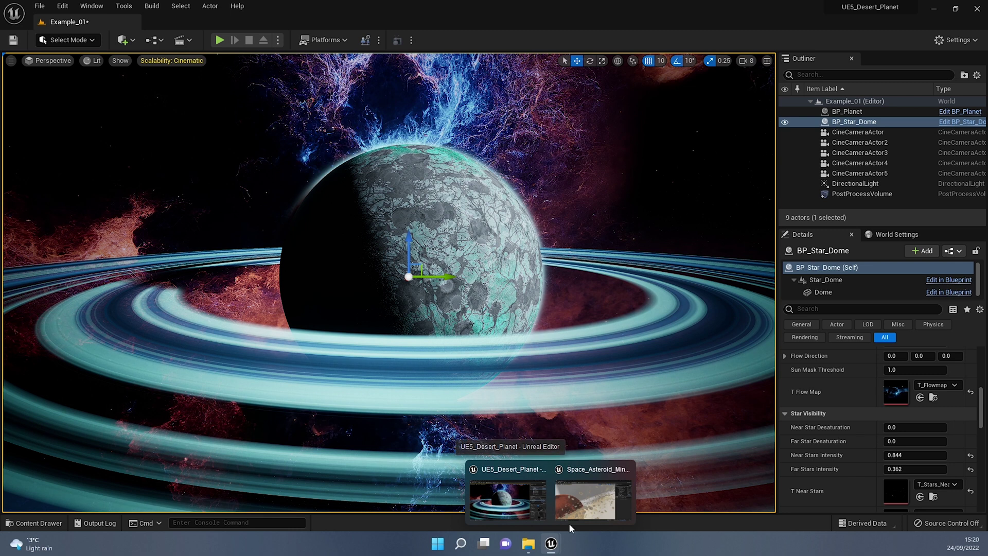
pyautogui.click(586, 497)
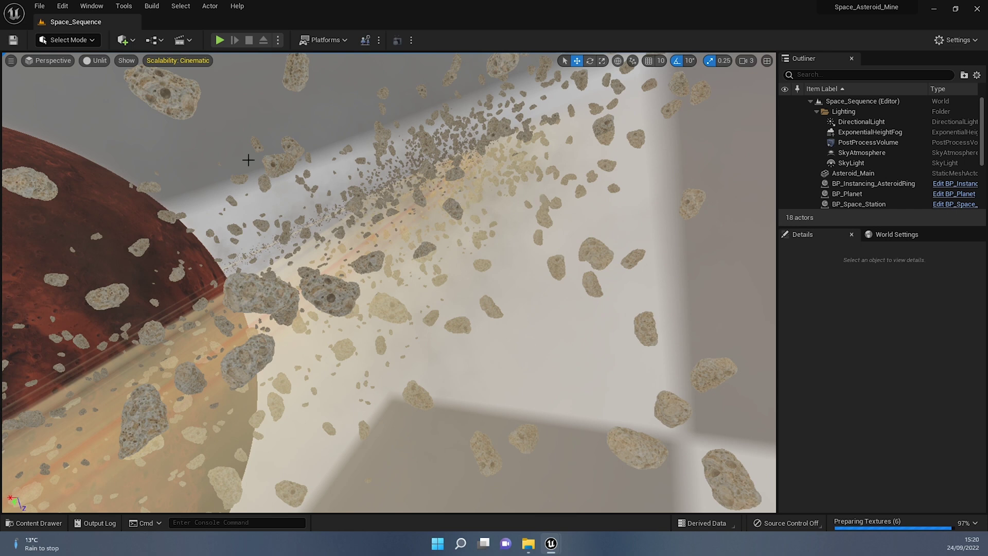
pyautogui.hotkey('alt', '4')
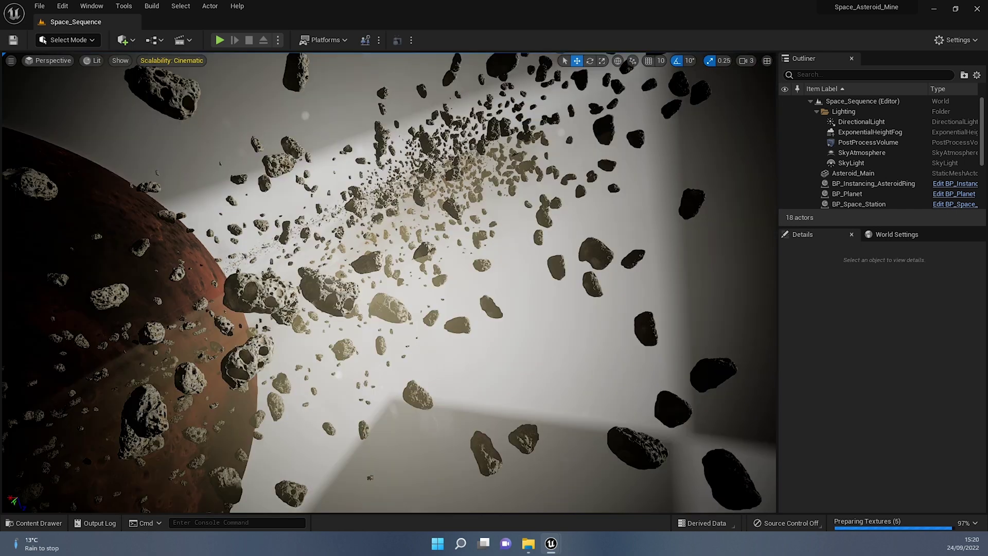
pyautogui.click(371, 477)
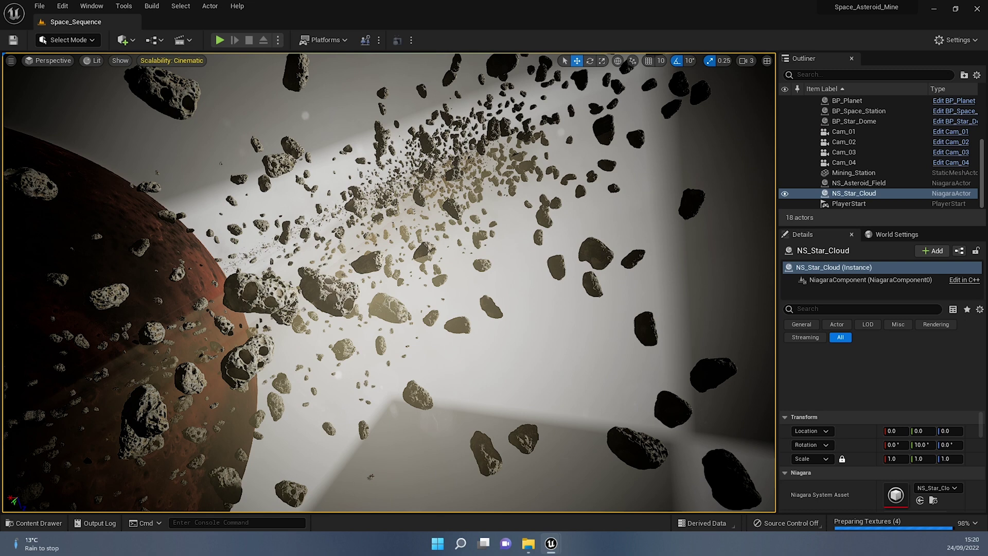
pyautogui.rightClick(235, 149)
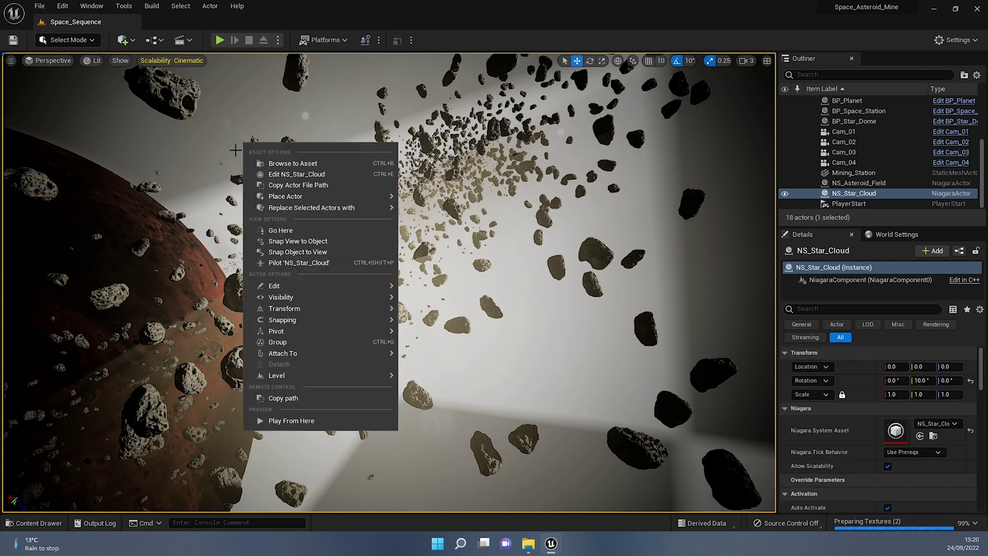
pyautogui.click(431, 161)
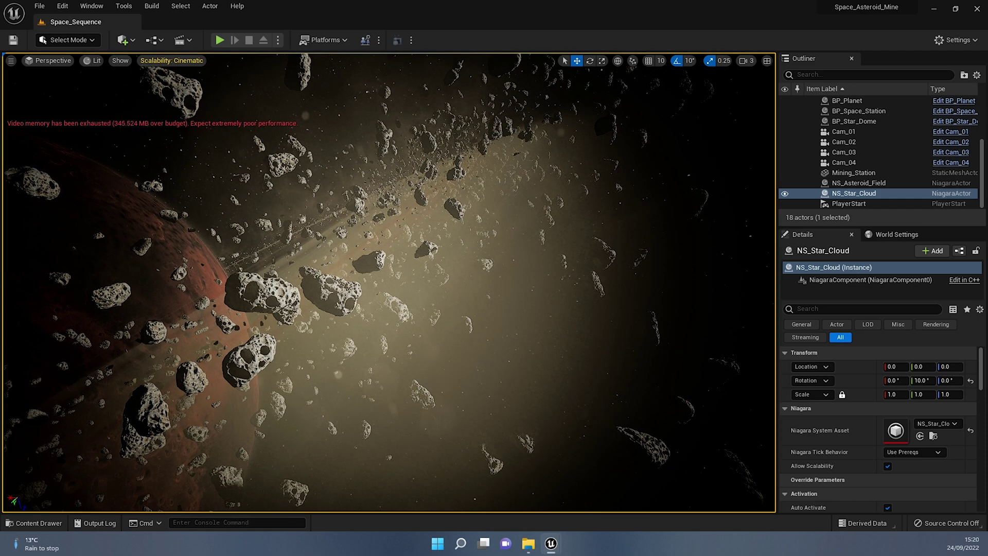
# Pilot Cam_01 to view the space station through the camera, and stop piloting it
pyautogui.moveTo(377, 235); pyautogui.dragTo(453, 118, button='right')
pyautogui.moveTo(427, 232); pyautogui.dragTo(360, 261, button='right')
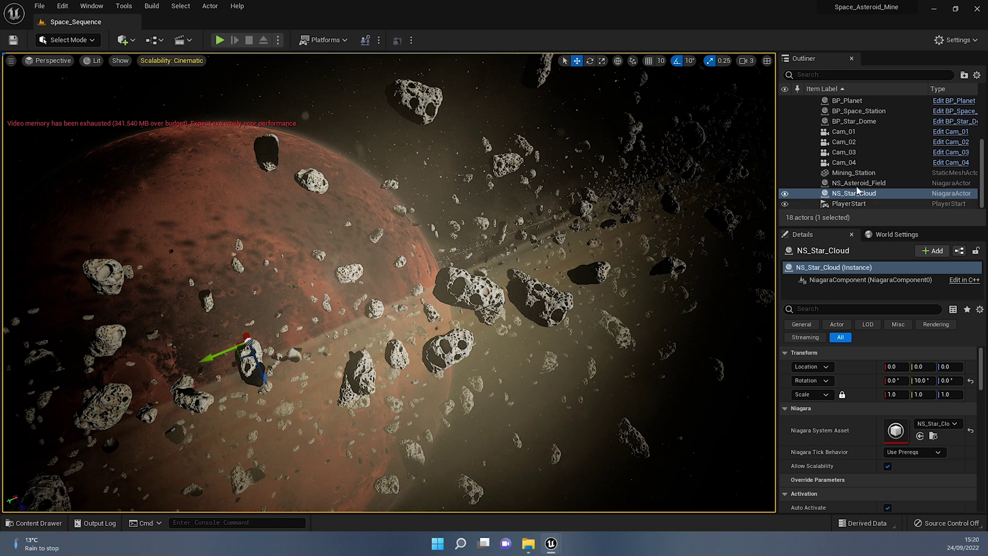
pyautogui.rightClick(847, 135)
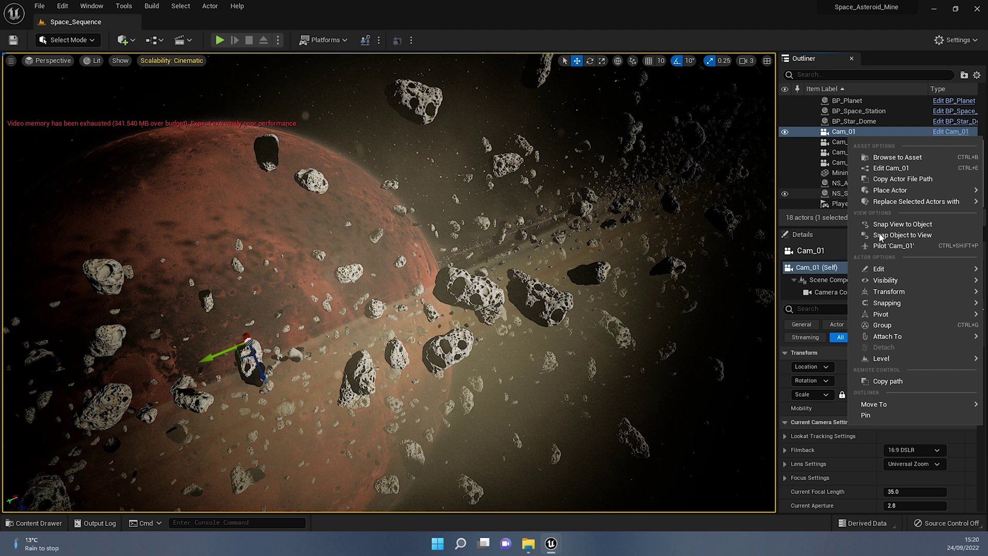
pyautogui.click(892, 246)
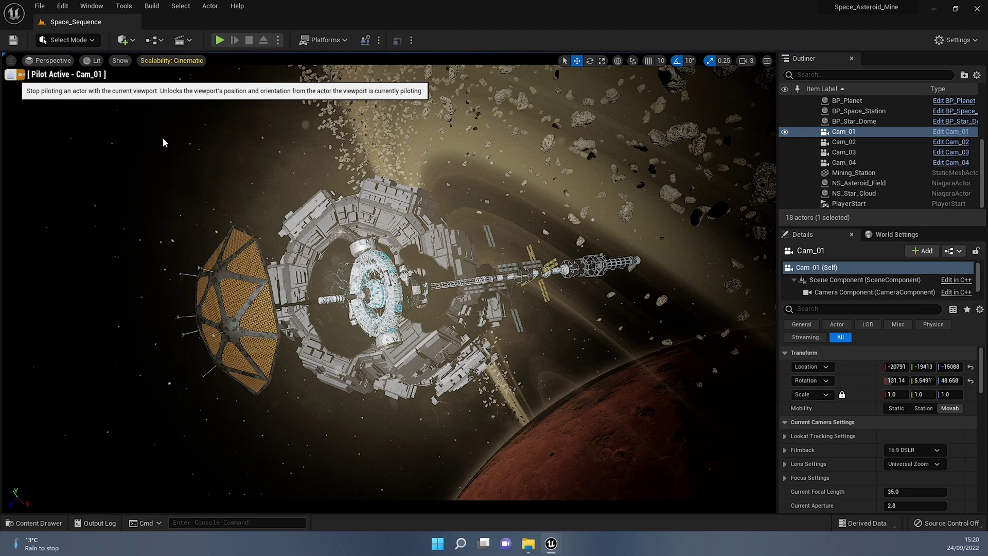
pyautogui.click(16, 76)
# Select the BP_Instancing_AsteroidRing actor among the asteroids in front of the planet and inspect its instances
pyautogui.moveTo(323, 191); pyautogui.dragTo(205, 335, button='right')
pyautogui.click(323, 190)
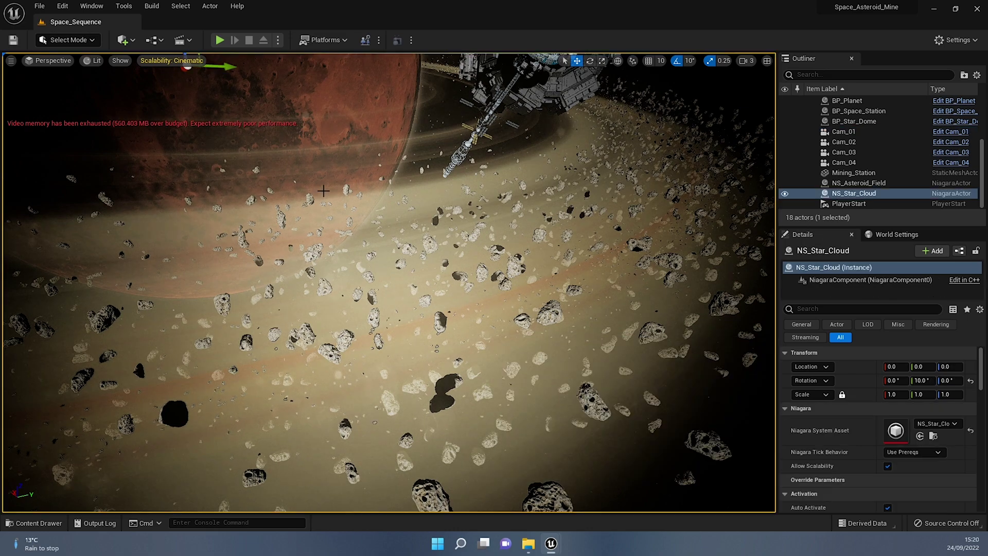
pyautogui.moveTo(323, 191); pyautogui.dragTo(386, 248, button='right')
pyautogui.moveTo(454, 319)
pyautogui.mouseDown(button='right')
pyautogui.moveTo(453, 258)
pyautogui.moveTo(502, 134)
pyautogui.moveTo(454, 319)
pyautogui.mouseUp(button='right')
pyautogui.click(536, 423)
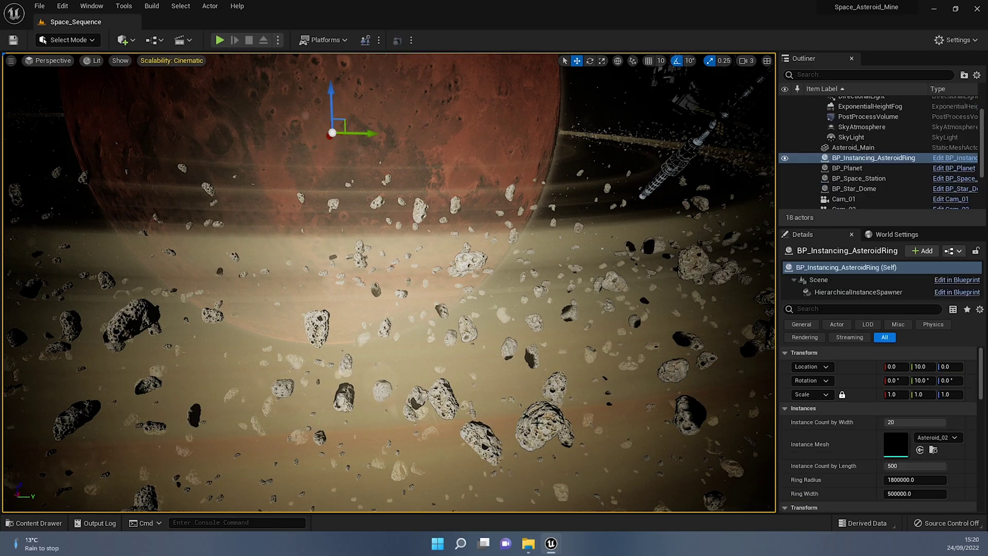
pyautogui.press('f')
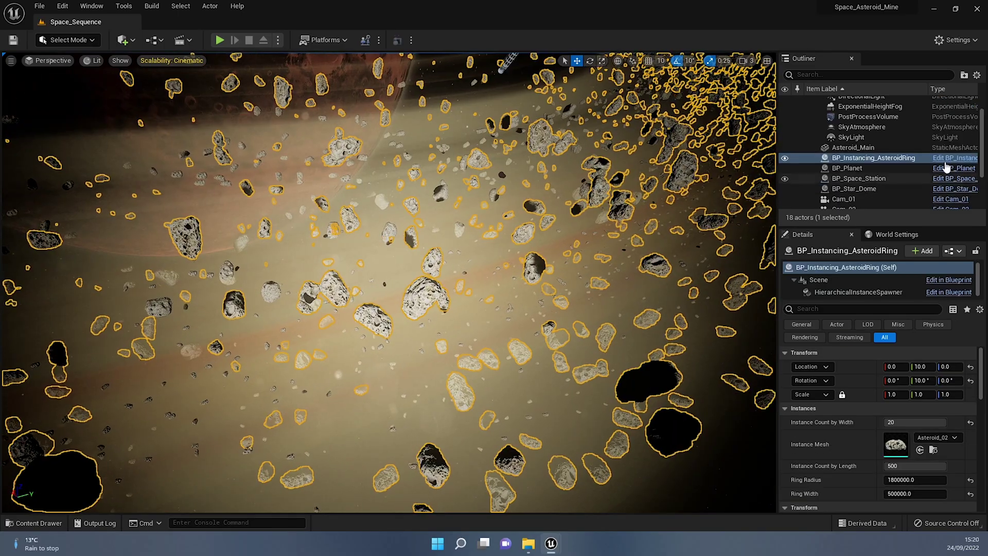
pyautogui.moveTo(566, 231); pyautogui.dragTo(597, 188, button='right')
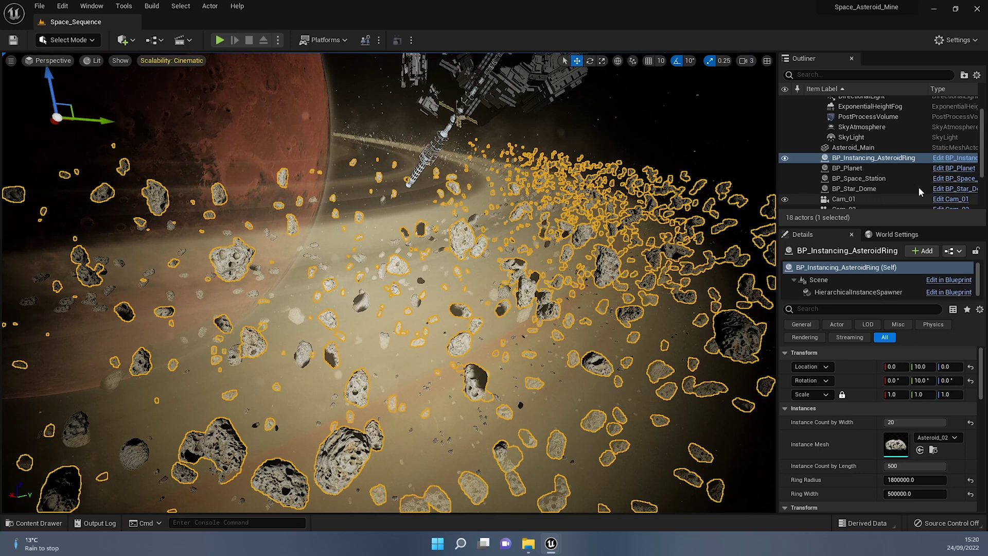
# Locate the BP_Instancing_AsteroidRing blueprint's source asset in the Content Browser and move the browser window clear of the viewport
pyautogui.rightClick(864, 159)
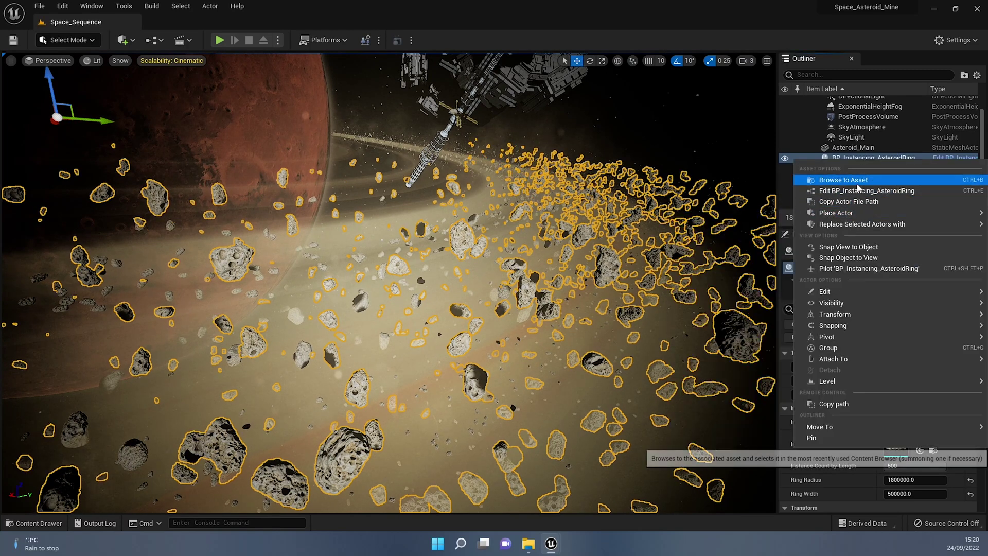
pyautogui.click(843, 179)
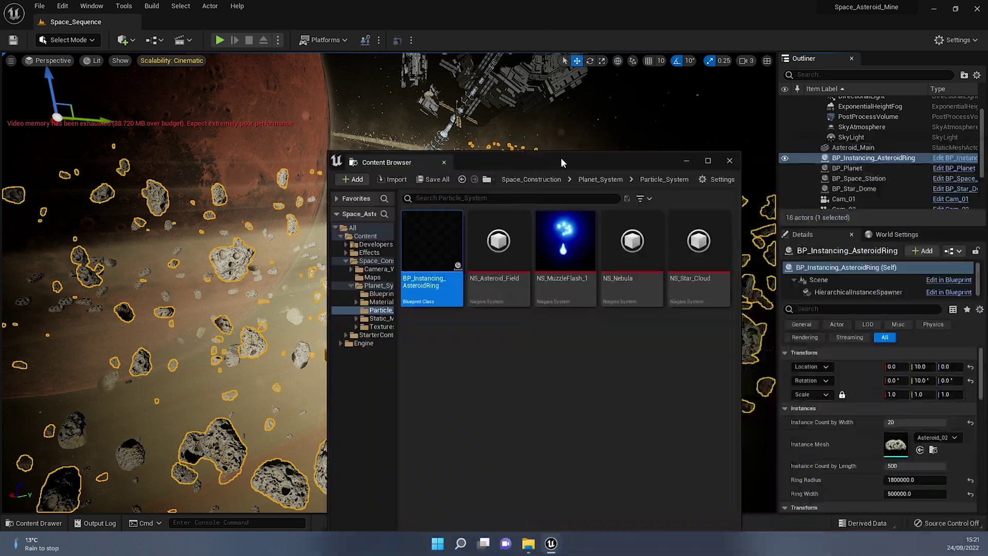
pyautogui.moveTo(561, 157); pyautogui.dragTo(683, 101)
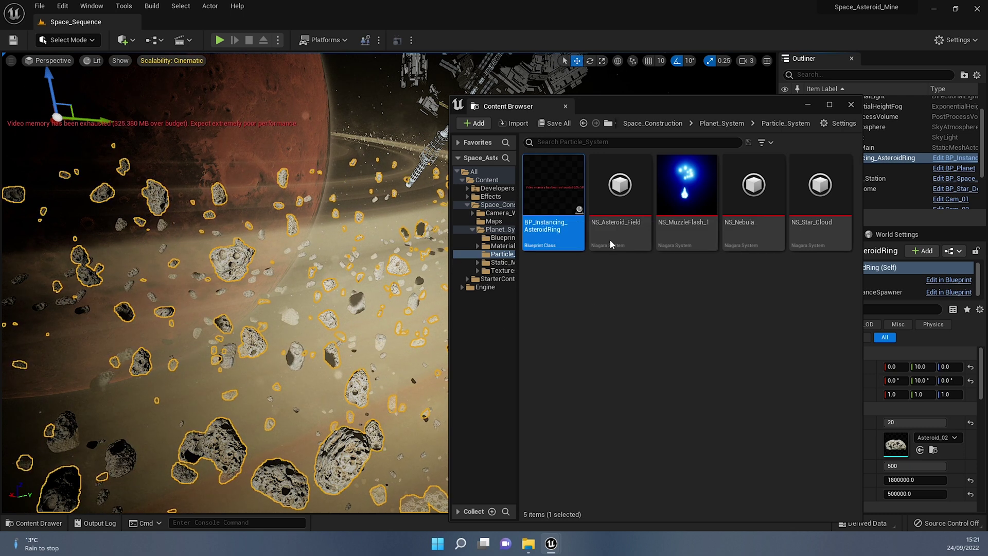
# Check the UE5_Desert_Planet project as the migration target and return to the Space_Asteroid_Mine project
pyautogui.moveTo(550, 546)
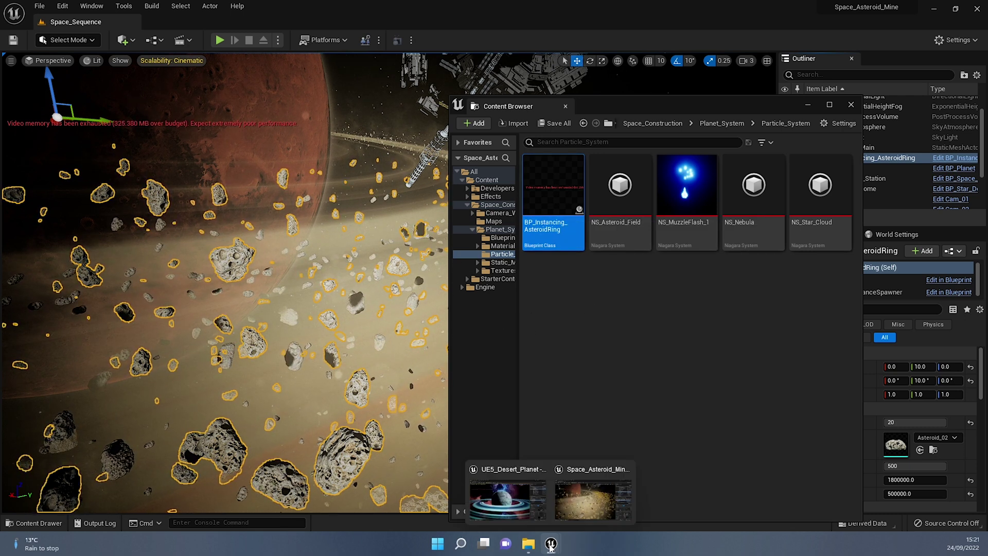
pyautogui.click(524, 515)
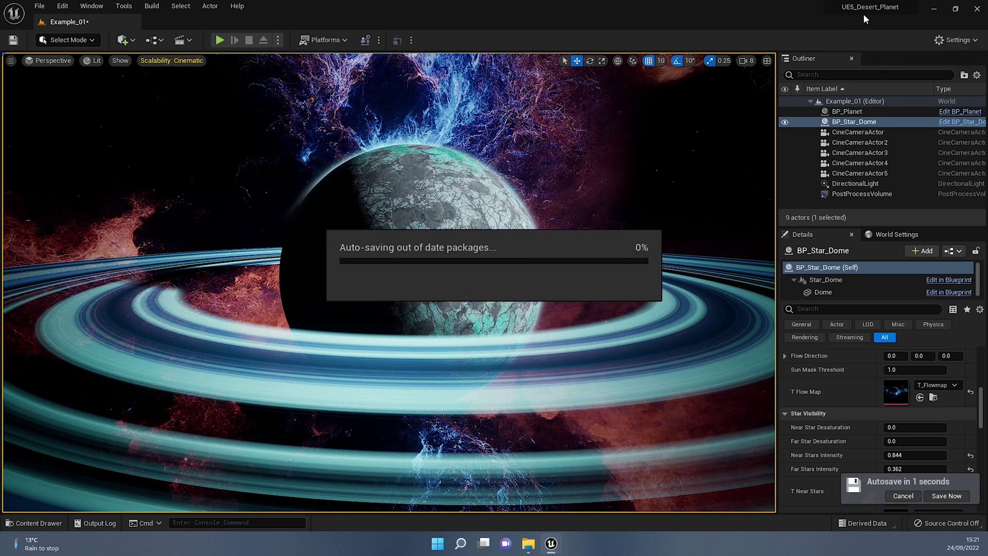
pyautogui.moveTo(551, 543)
pyautogui.click(582, 507)
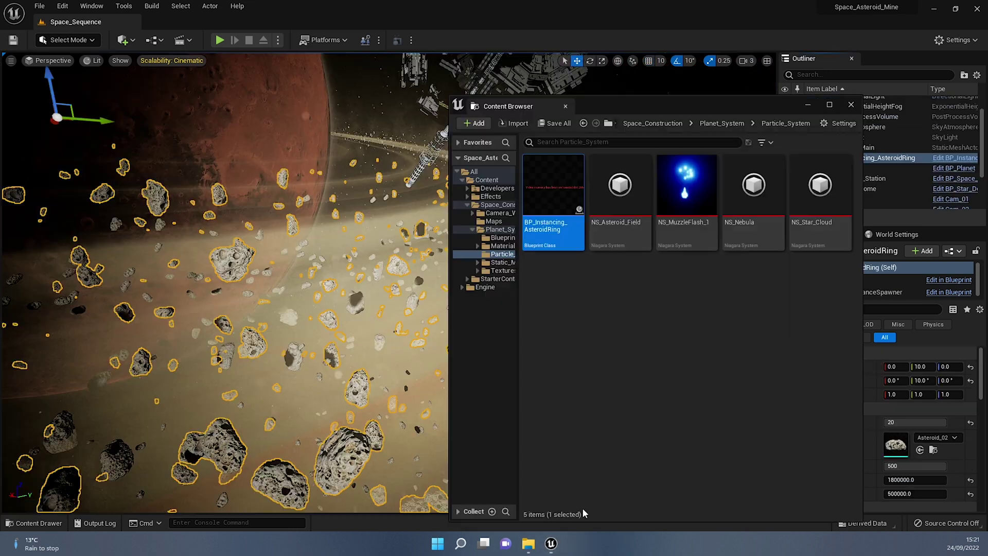
# Start migrating the BP_Instancing_AsteroidRing blueprint and accept the asset report with all its listed dependencies included
pyautogui.rightClick(550, 195)
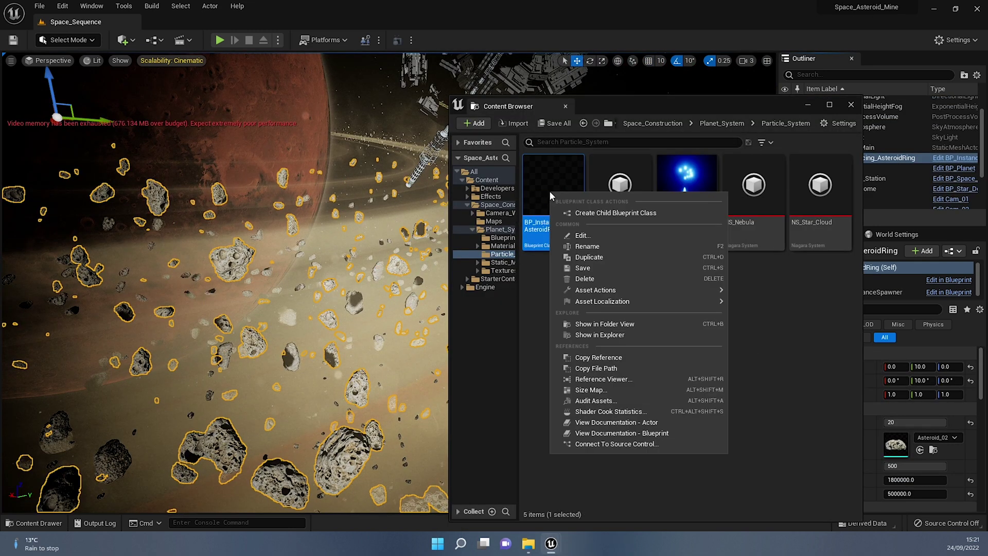
pyautogui.moveTo(546, 198)
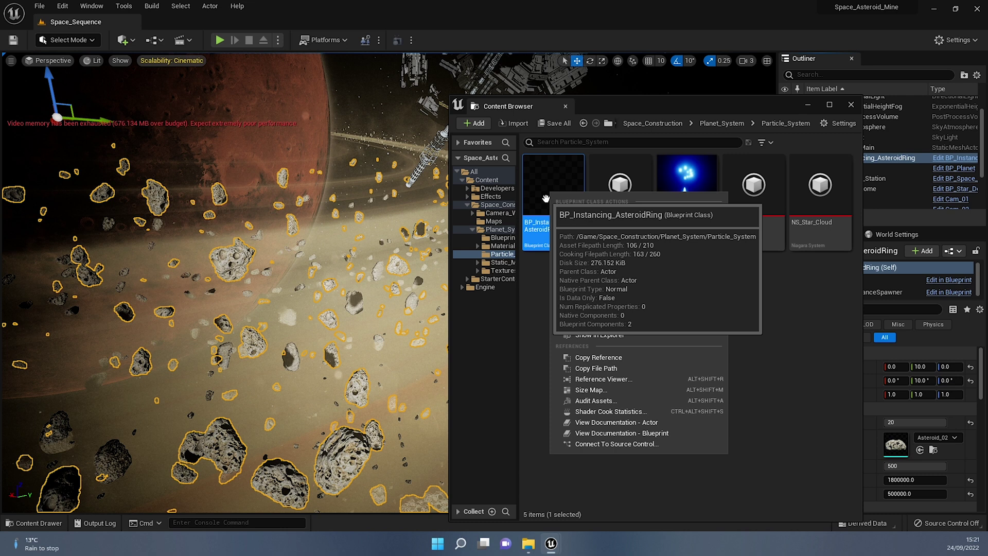
pyautogui.click(547, 184)
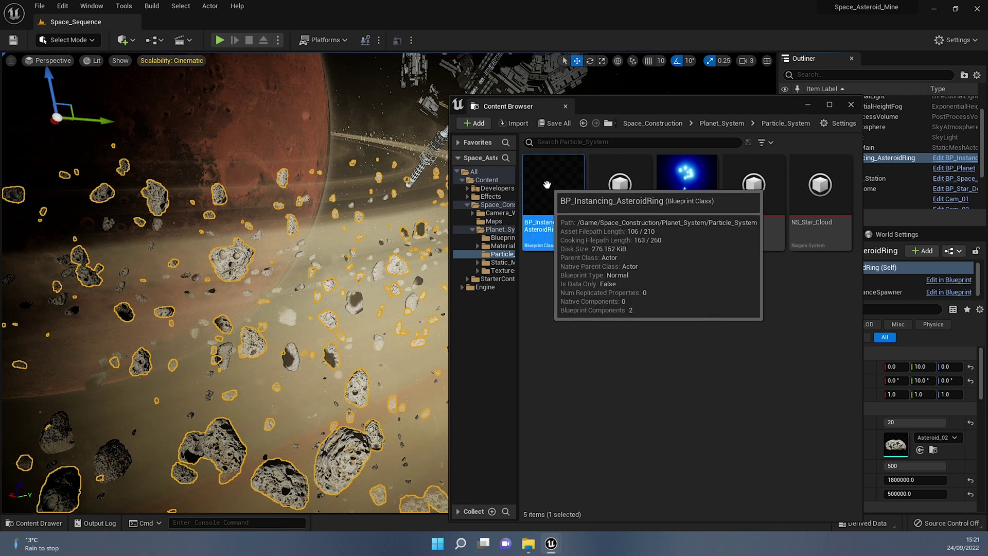
pyautogui.rightClick(549, 193)
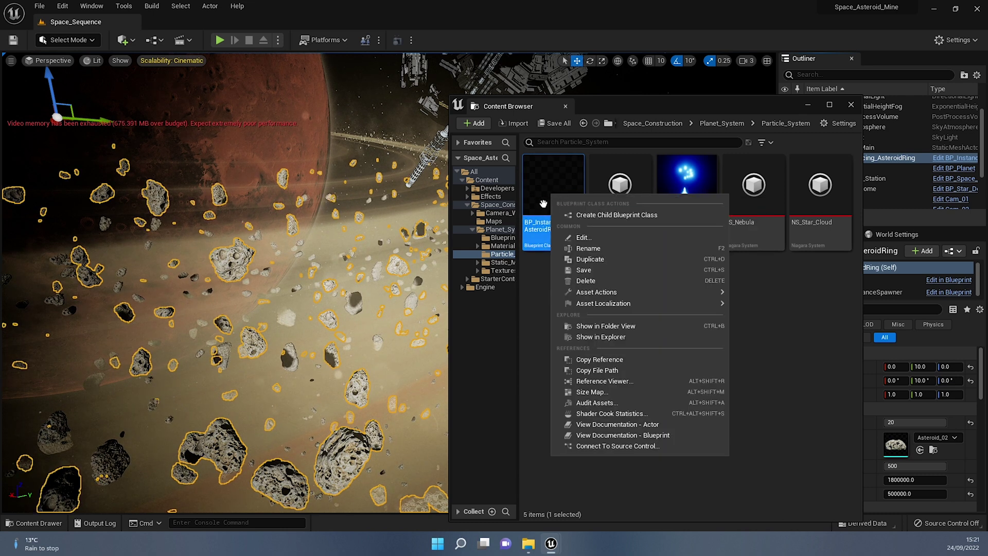
pyautogui.moveTo(603, 292)
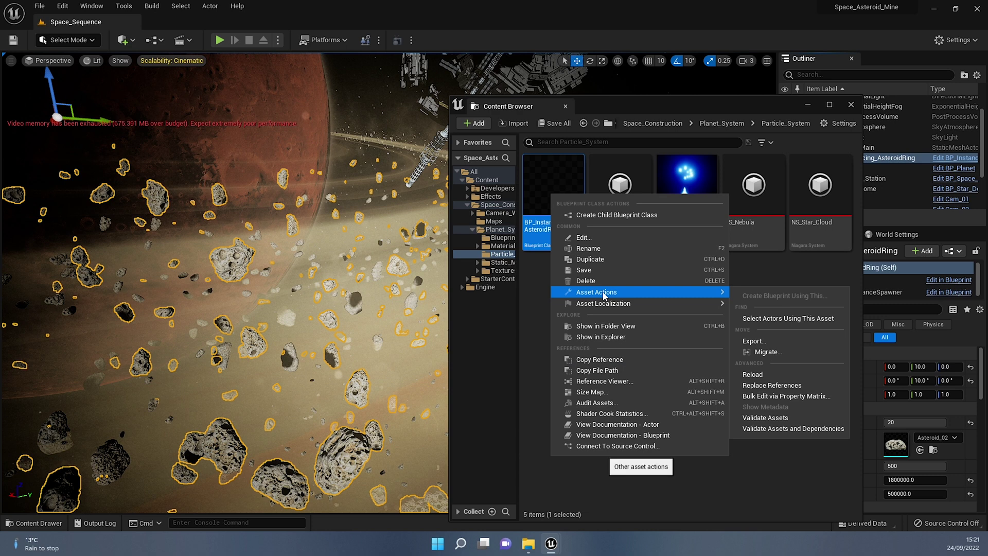
pyautogui.click(766, 354)
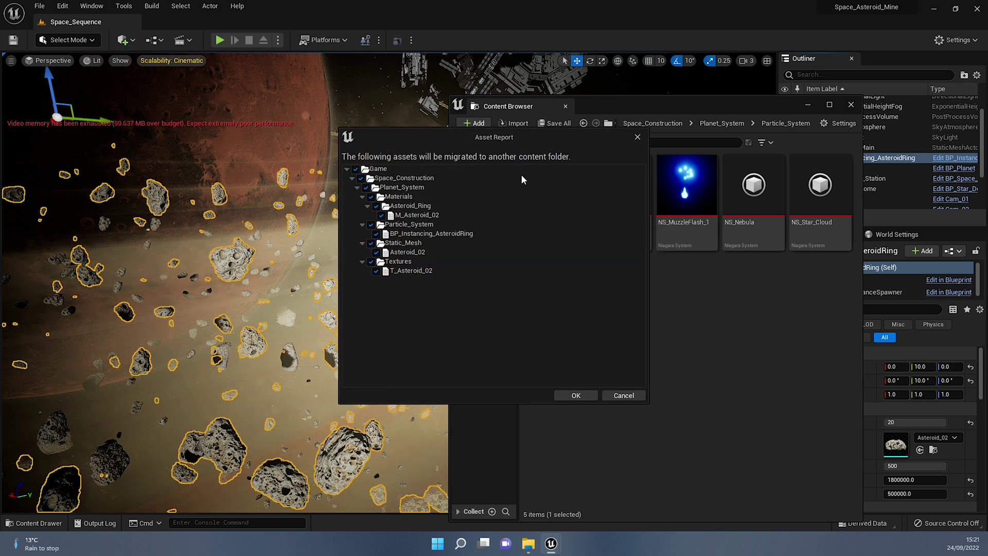
pyautogui.moveTo(465, 136); pyautogui.dragTo(393, 151)
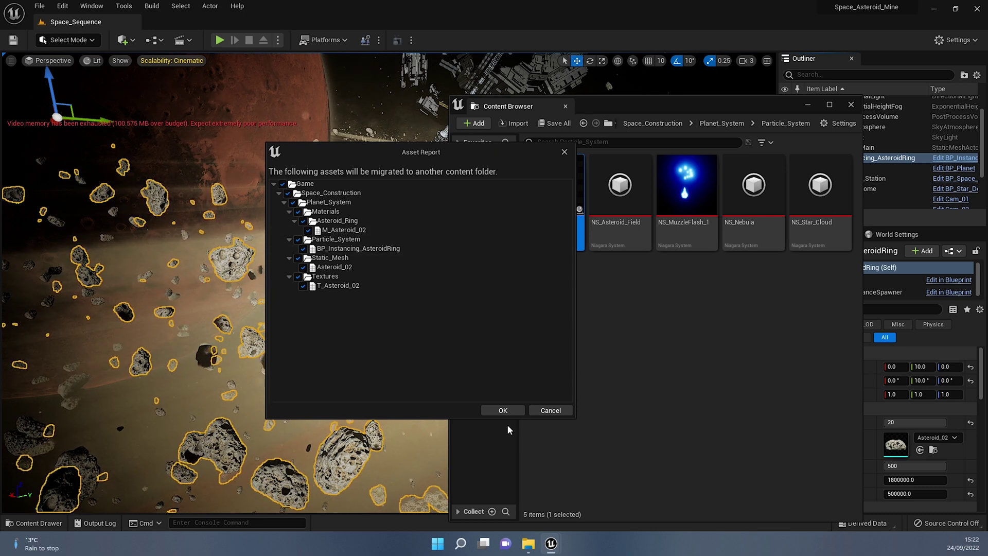
pyautogui.click(500, 411)
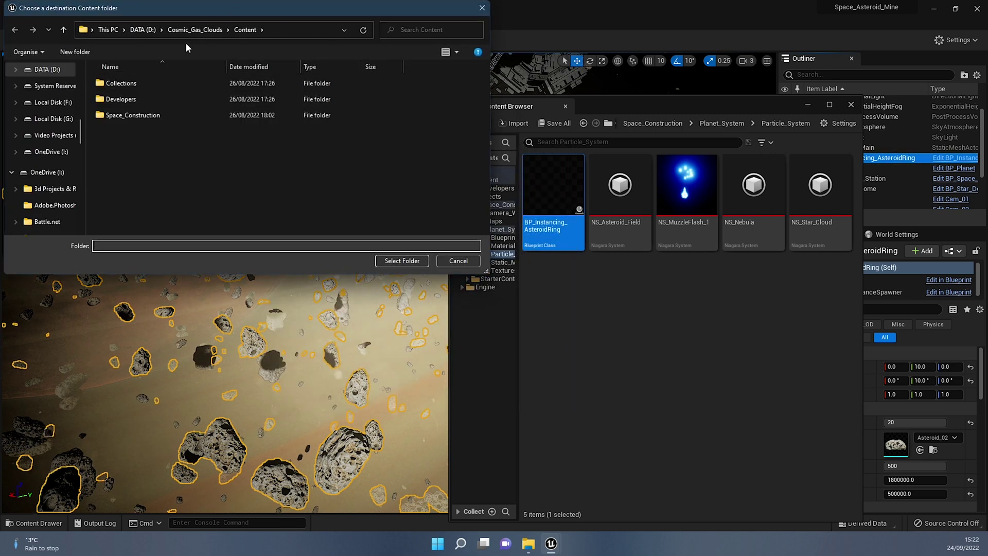
# Choose the Content folder of UE5_Desert_Planet on DATA (D:) as the migration destination
pyautogui.click(144, 30)
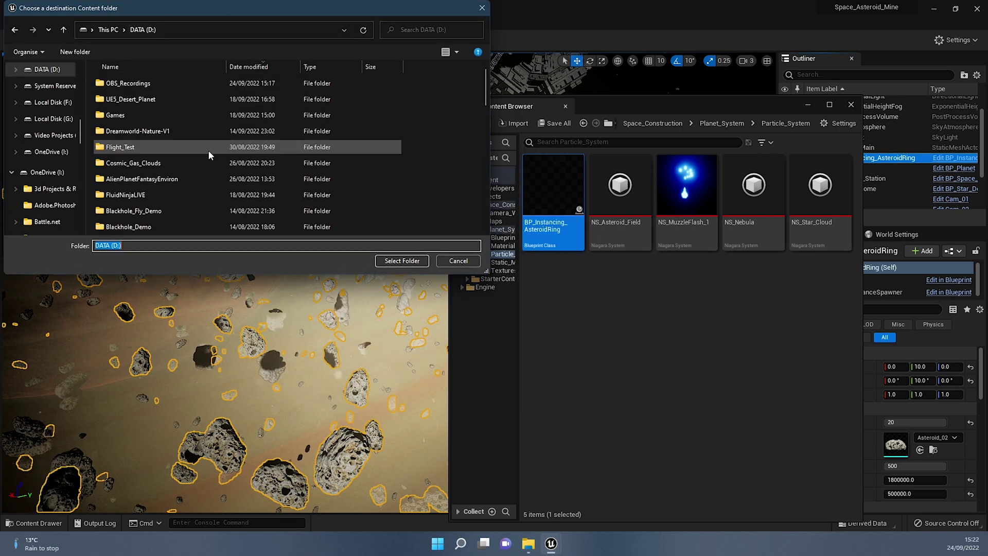
pyautogui.click(193, 166)
pyautogui.click(137, 100)
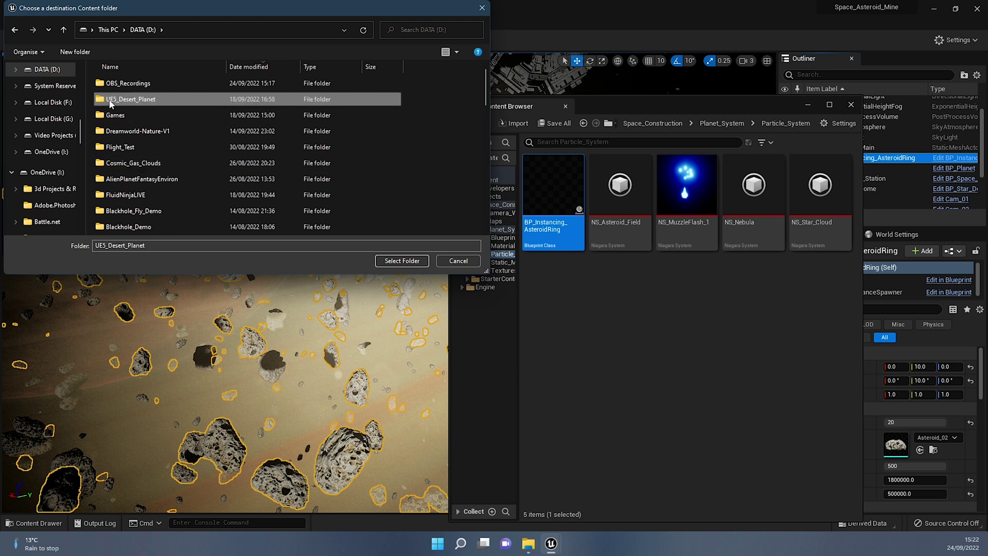
pyautogui.doubleClick(144, 102)
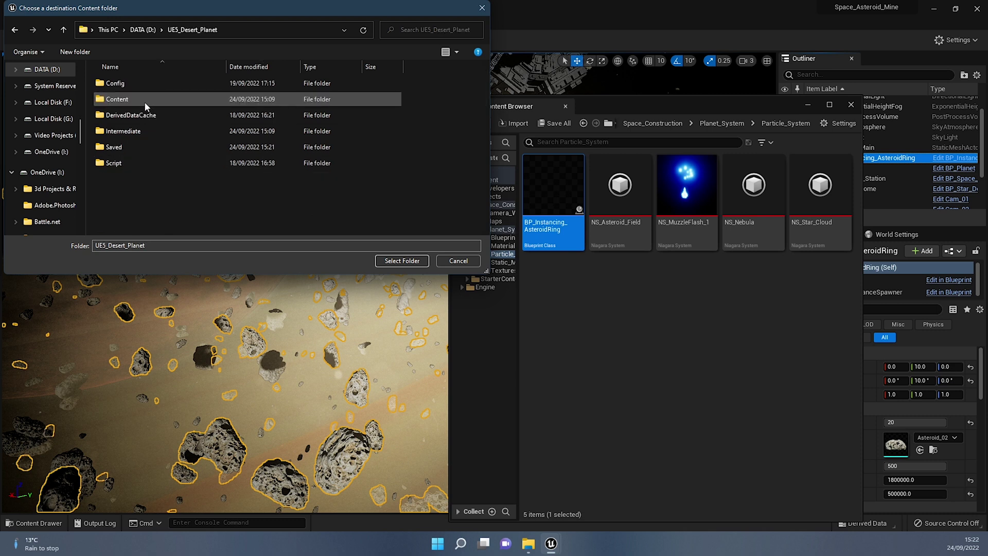
pyautogui.doubleClick(131, 98)
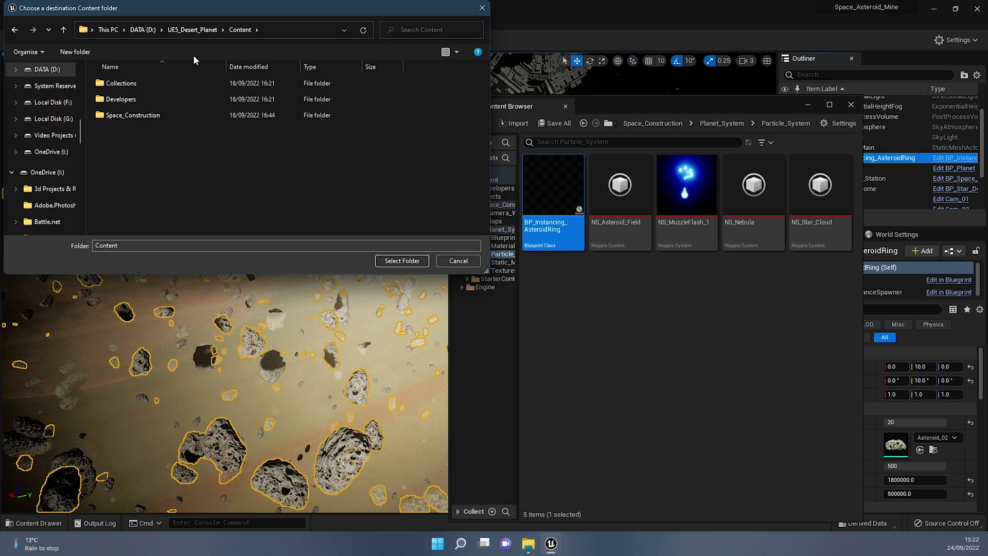
pyautogui.moveTo(204, 14); pyautogui.dragTo(354, 109)
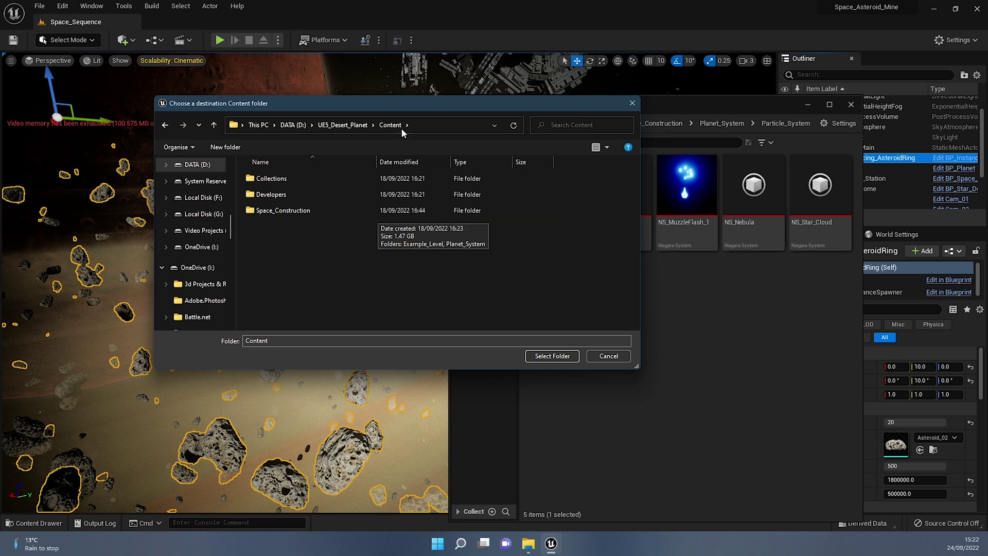
pyautogui.moveTo(414, 105); pyautogui.dragTo(452, 134)
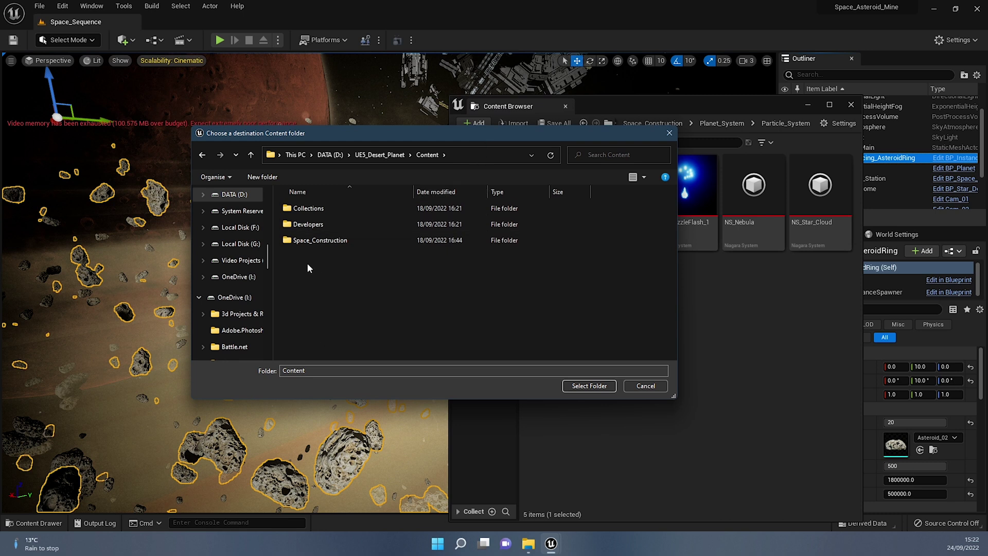
pyautogui.click(589, 387)
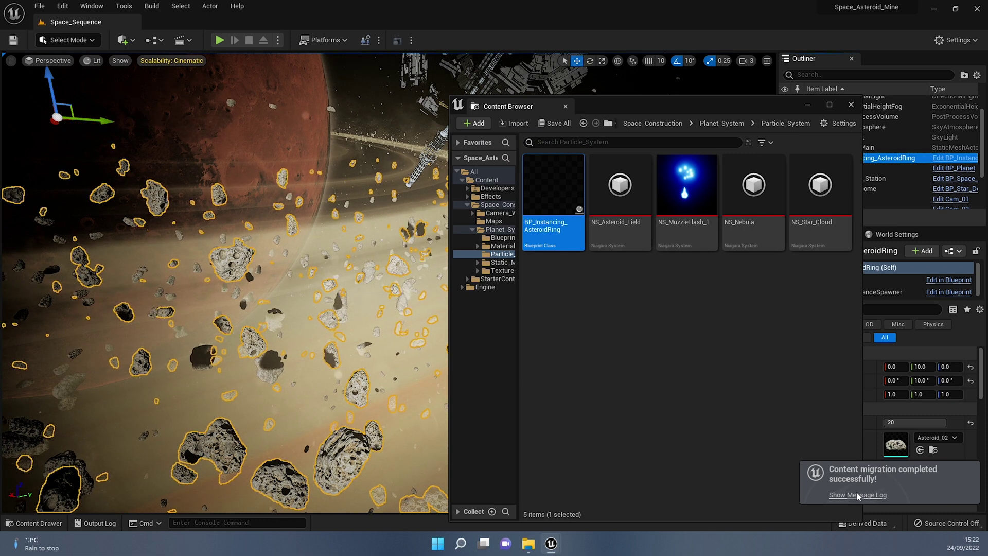
# Switch to the UE5_Desert_Planet project and show its top-level Content folder
pyautogui.moveTo(551, 543)
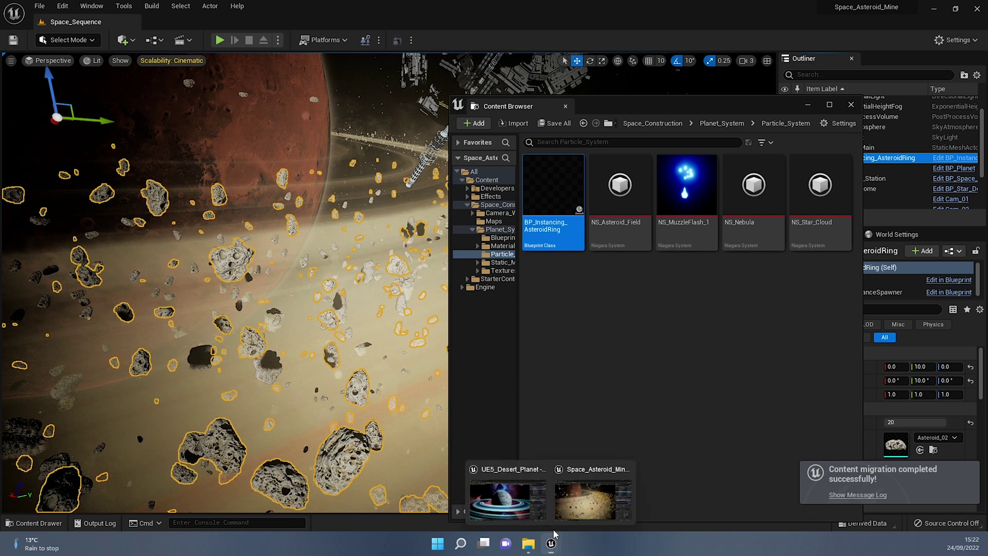
pyautogui.click(499, 484)
pyautogui.moveTo(446, 420); pyautogui.dragTo(540, 428, button='right')
pyautogui.hotkey('ctrl', 'space')
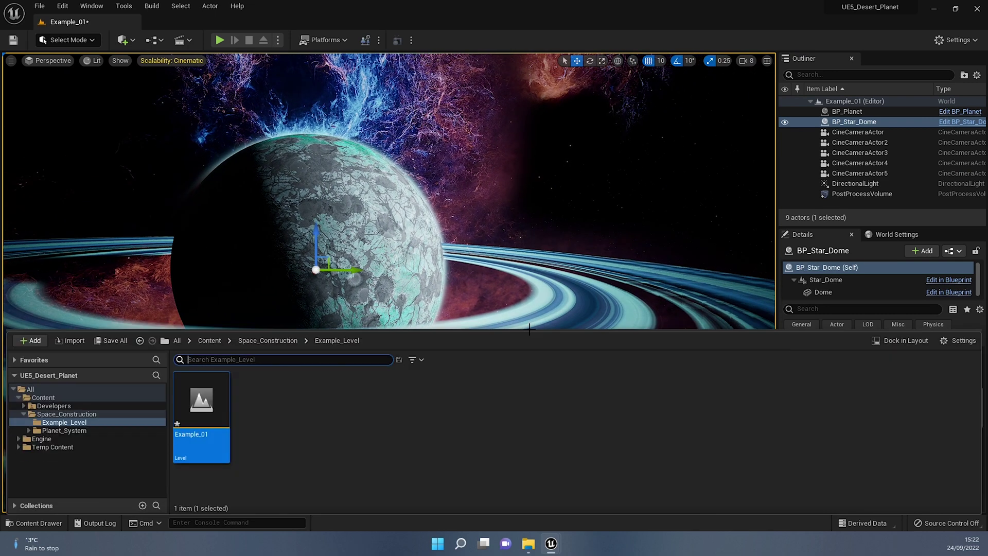
pyautogui.click(216, 342)
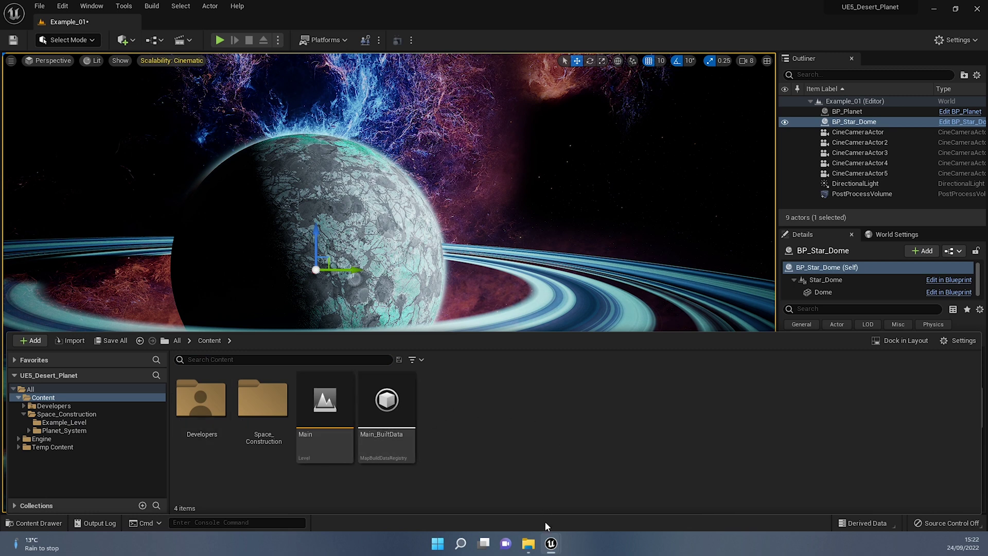
# Return to the Space_Asteroid_Mine project and examine the folder structure inside Content > Space_Construction
pyautogui.moveTo(550, 540)
pyautogui.click(561, 486)
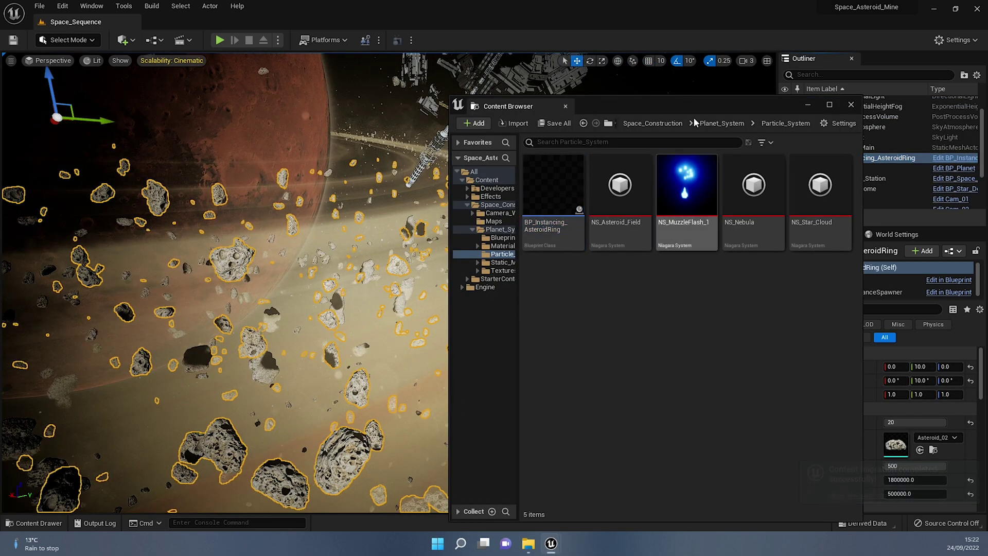
pyautogui.click(653, 123)
pyautogui.click(592, 123)
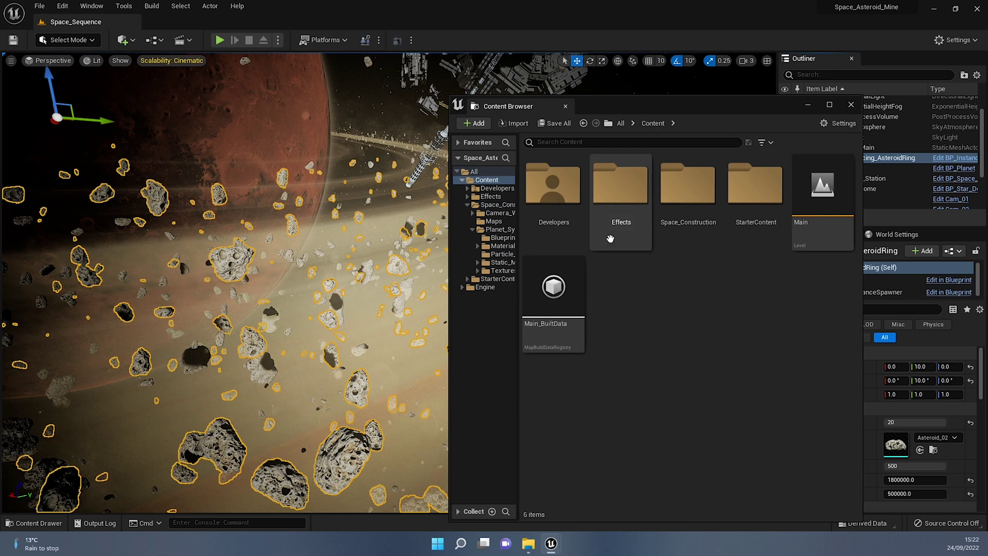
pyautogui.doubleClick(698, 236)
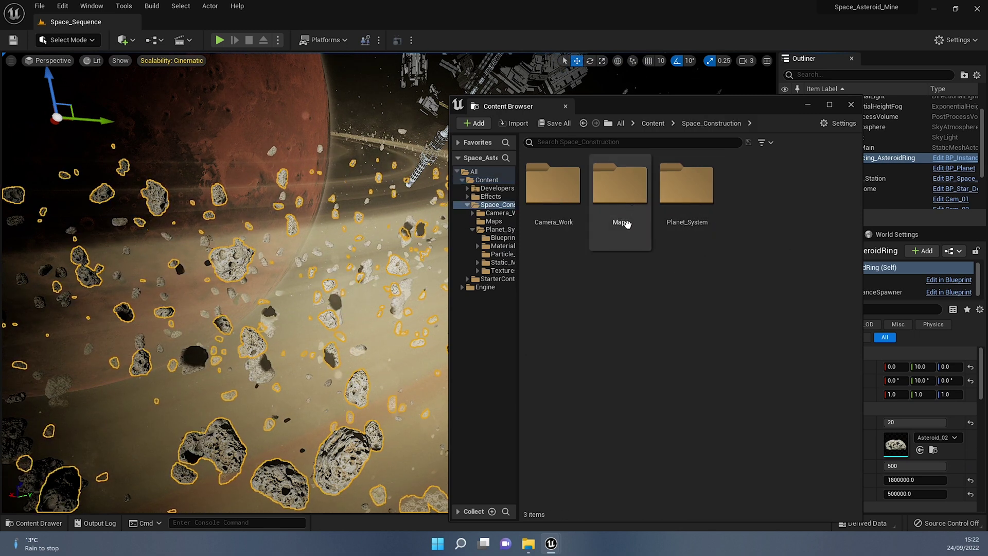
# Switch to the UE5_Desert_Planet project and browse to the Space_Construction > Planet_System folder, looking into its Blueprints folder
pyautogui.moveTo(551, 543)
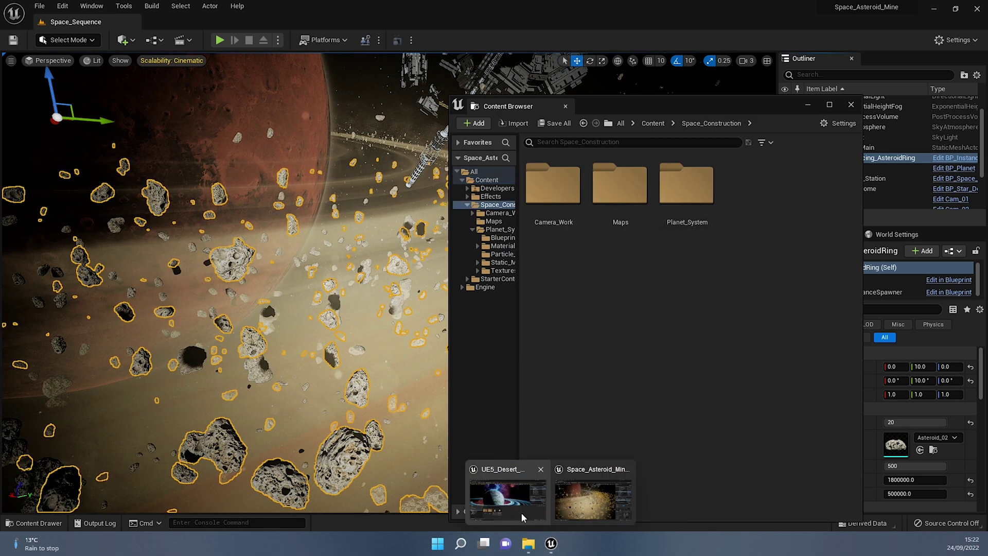
pyautogui.click(522, 516)
pyautogui.click(252, 422)
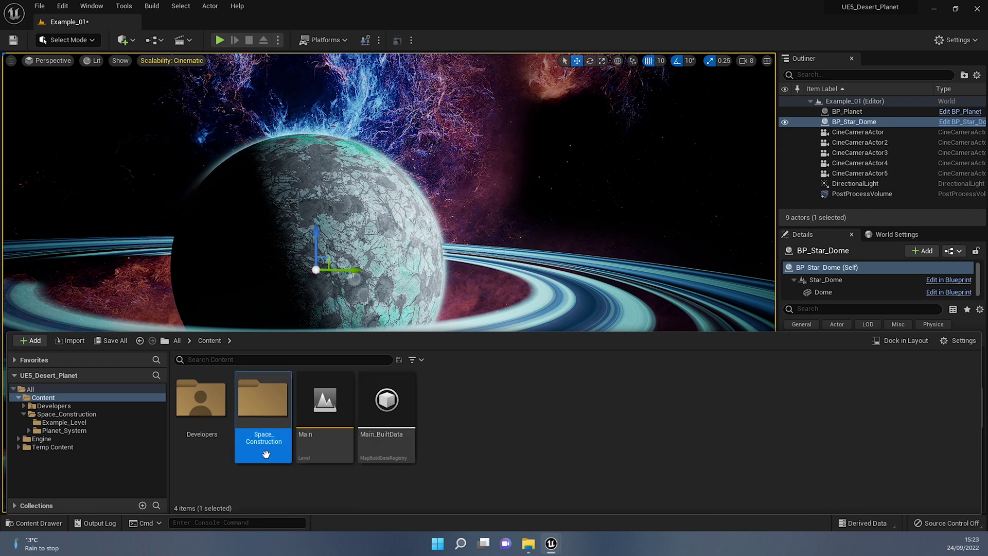
pyautogui.doubleClick(262, 428)
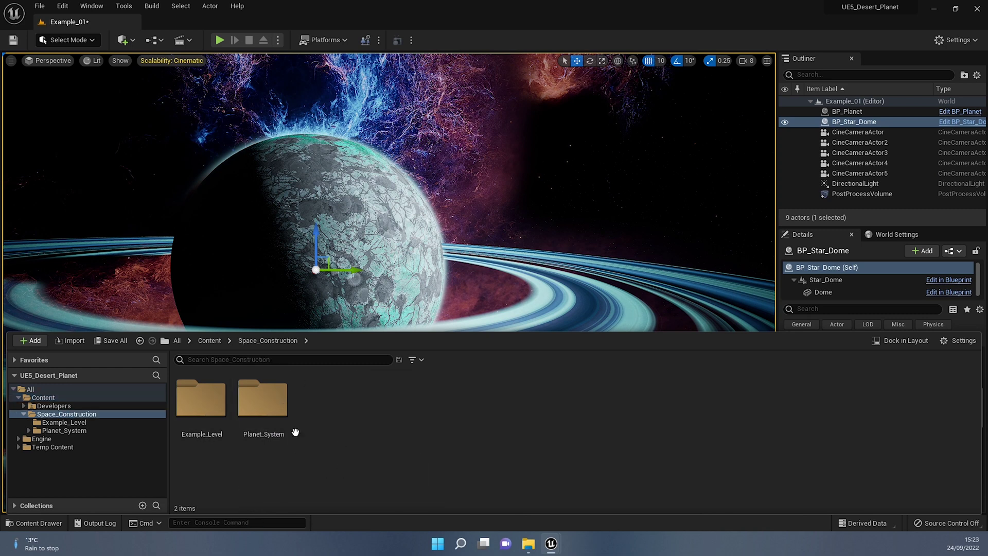
pyautogui.doubleClick(273, 396)
pyautogui.doubleClick(195, 418)
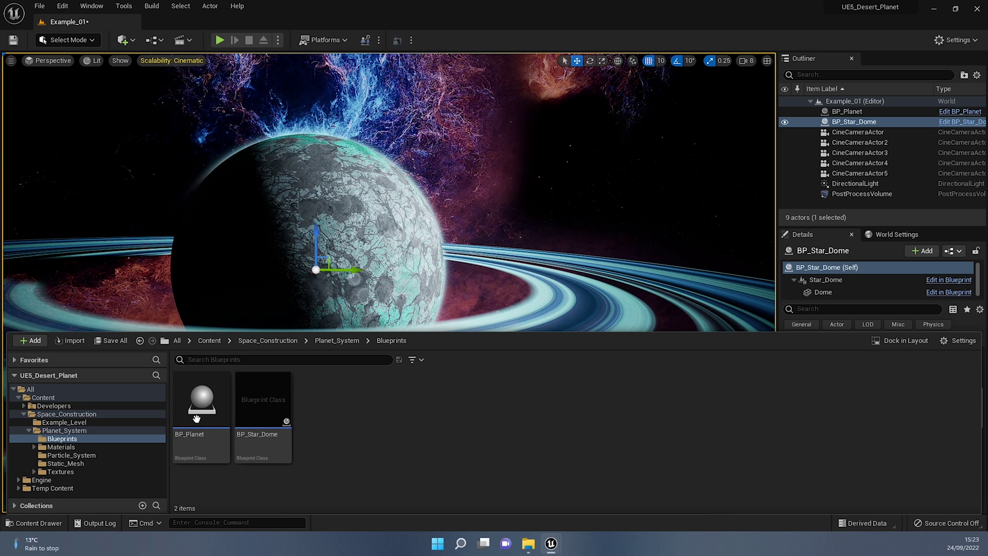
pyautogui.click(337, 340)
# Back in the Space_Asteroid_Mine project, locate the source asset of the BP_Instancing_AsteroidRing actor to check its folder
pyautogui.moveTo(552, 543)
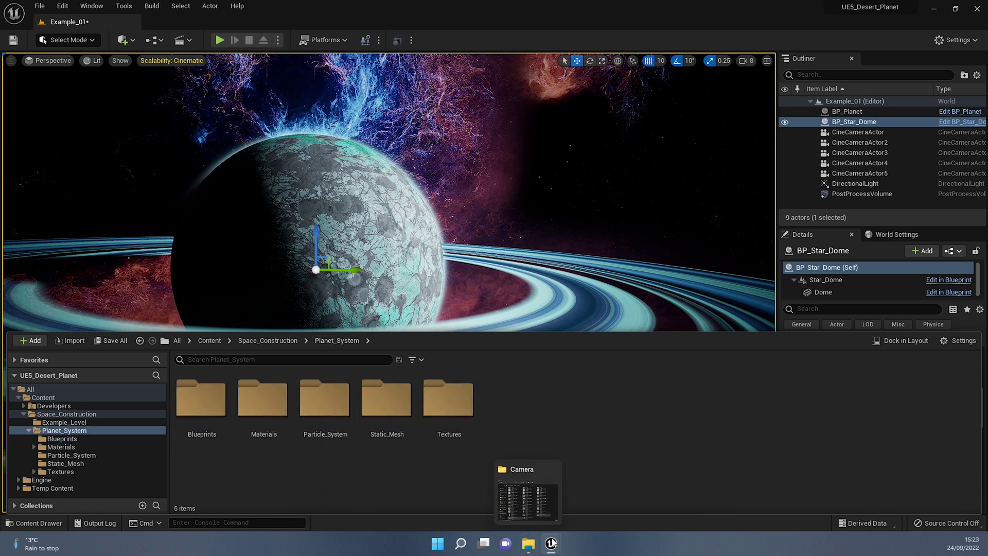
pyautogui.click(573, 505)
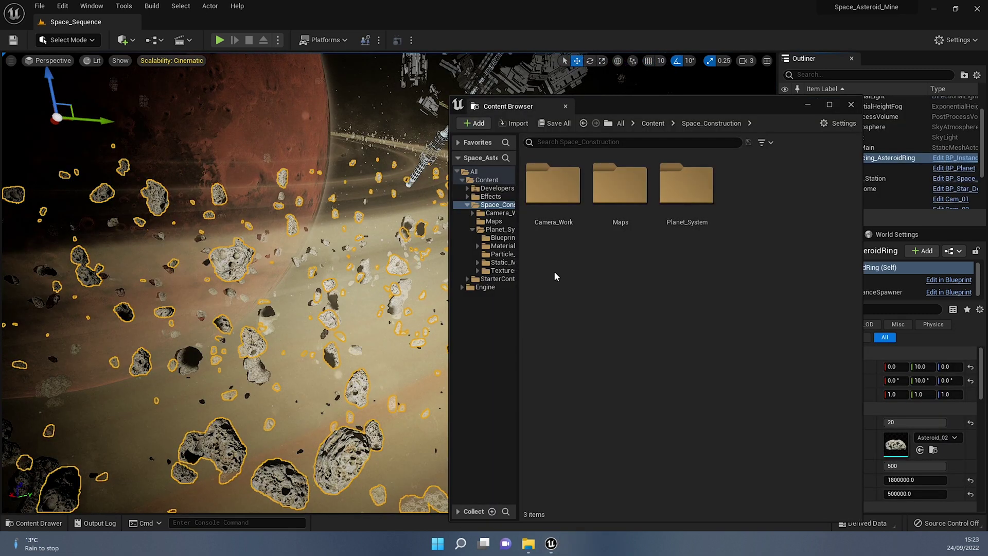
pyautogui.click(652, 123)
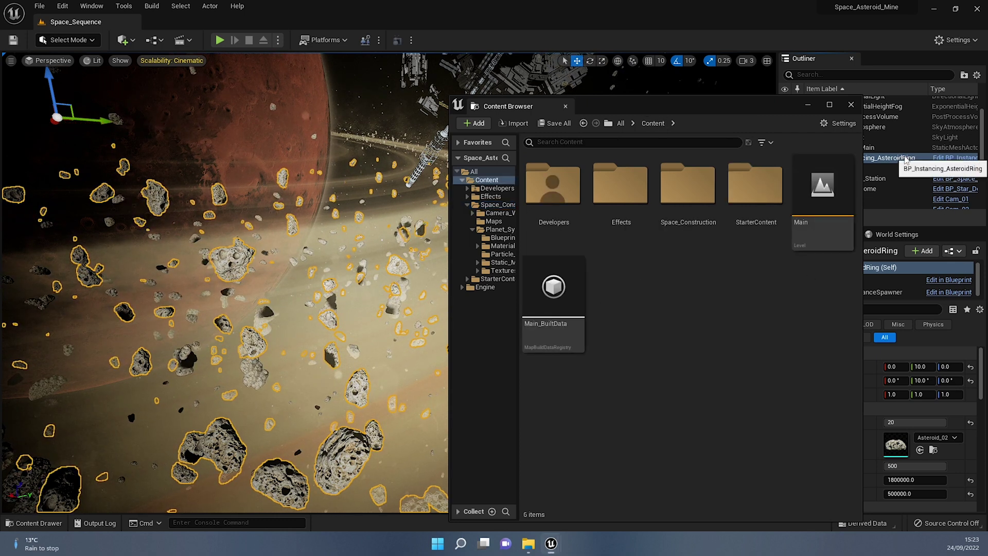
pyautogui.rightClick(875, 157)
pyautogui.click(855, 177)
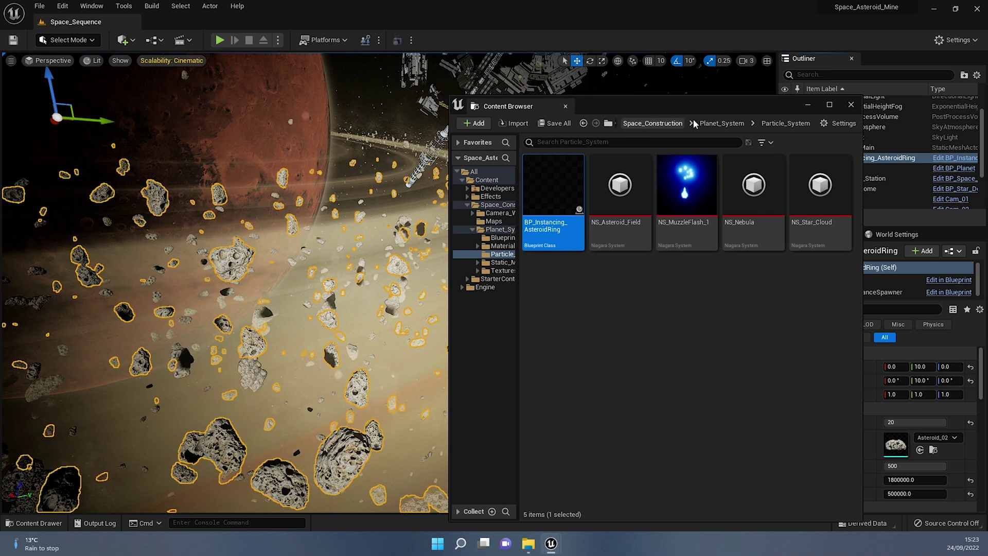
# In the UE5_Desert_Planet project, open the Particle_System folder and select the migrated BP_Instancing_AsteroidRing blueprint
pyautogui.moveTo(550, 543)
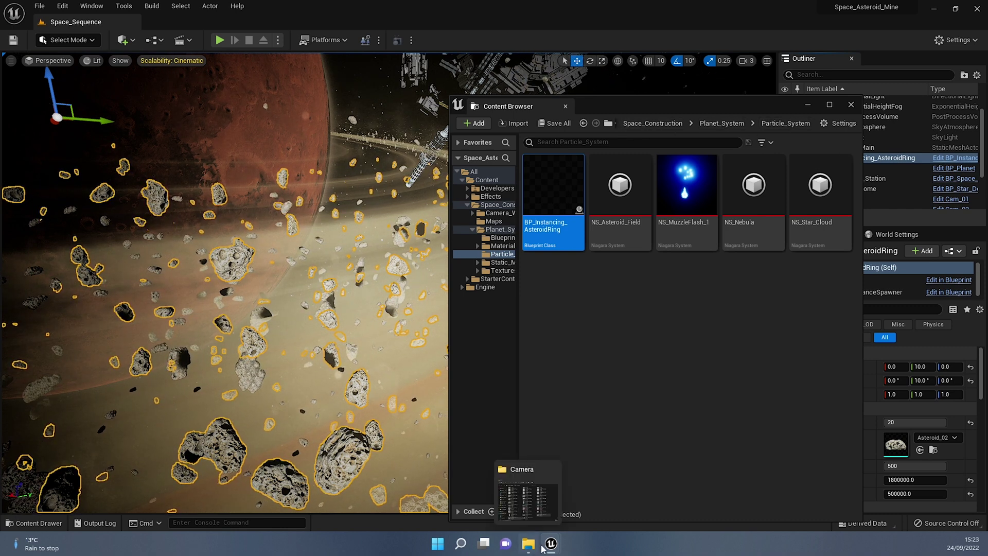
pyautogui.click(536, 519)
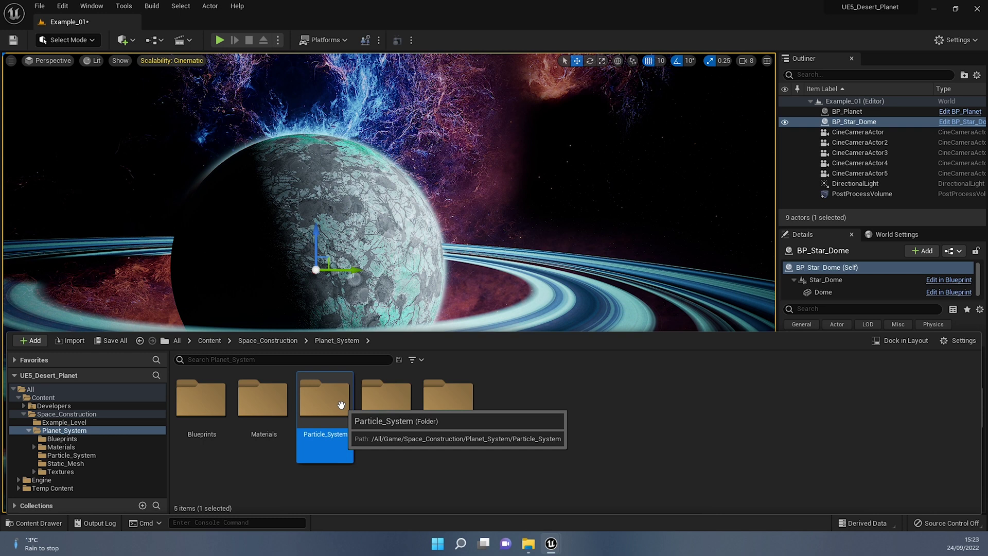
pyautogui.doubleClick(325, 399)
pyautogui.click(204, 405)
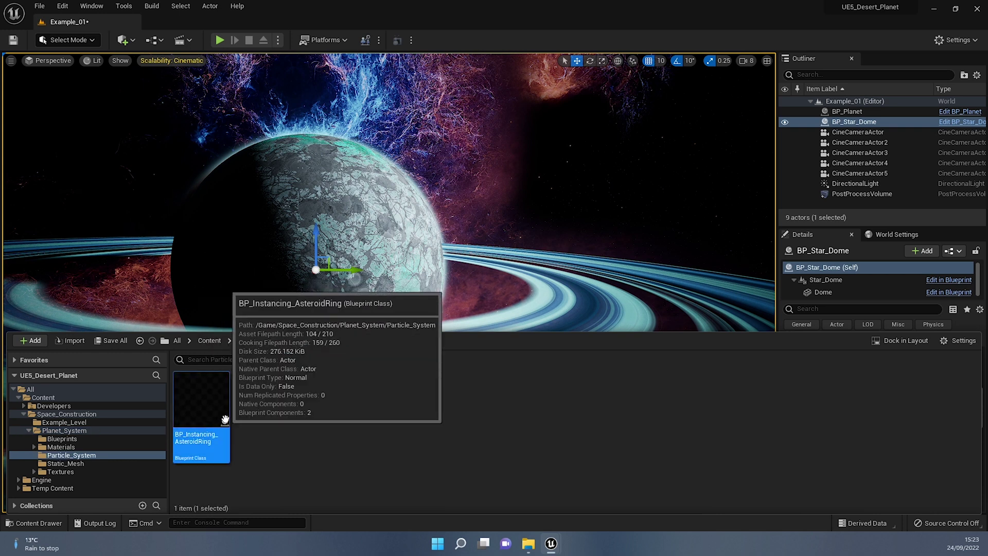
# Place the BP_Instancing_AsteroidRing blueprint in the Example_01 level near the planet and view the whole ring with the planet
pyautogui.moveTo(189, 396); pyautogui.dragTo(319, 300)
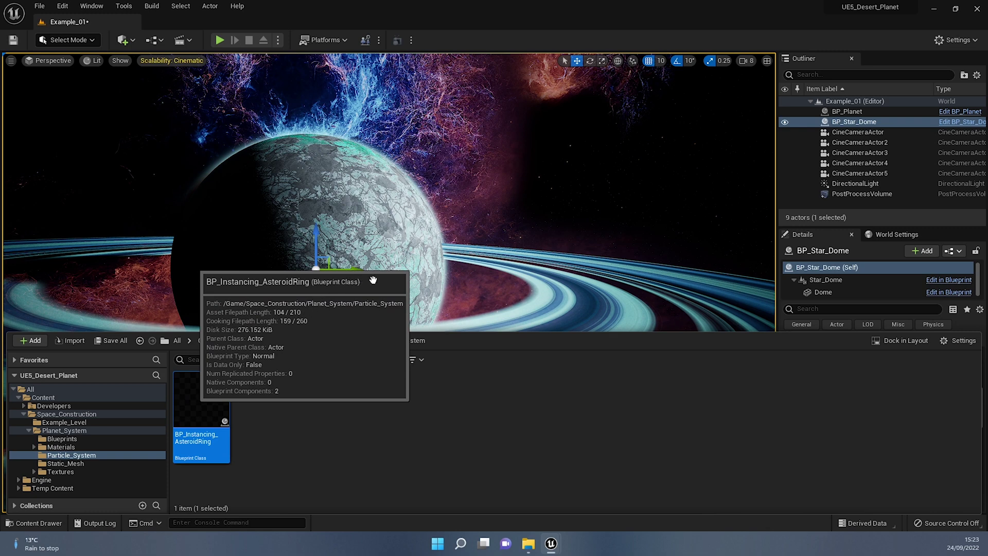
pyautogui.moveTo(386, 278); pyautogui.dragTo(428, 275)
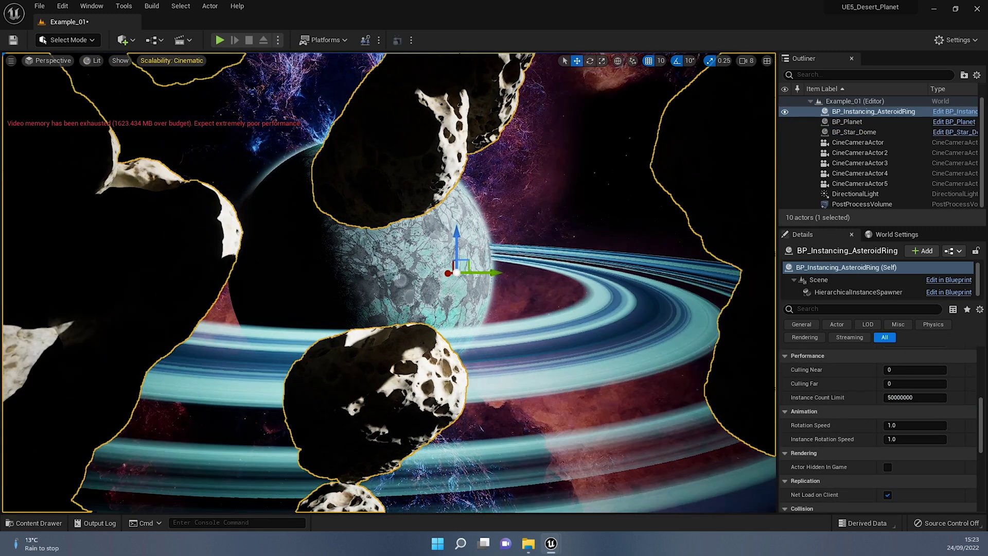
pyautogui.press('s')
pyautogui.moveTo(428, 275); pyautogui.dragTo(417, 350, button='right')
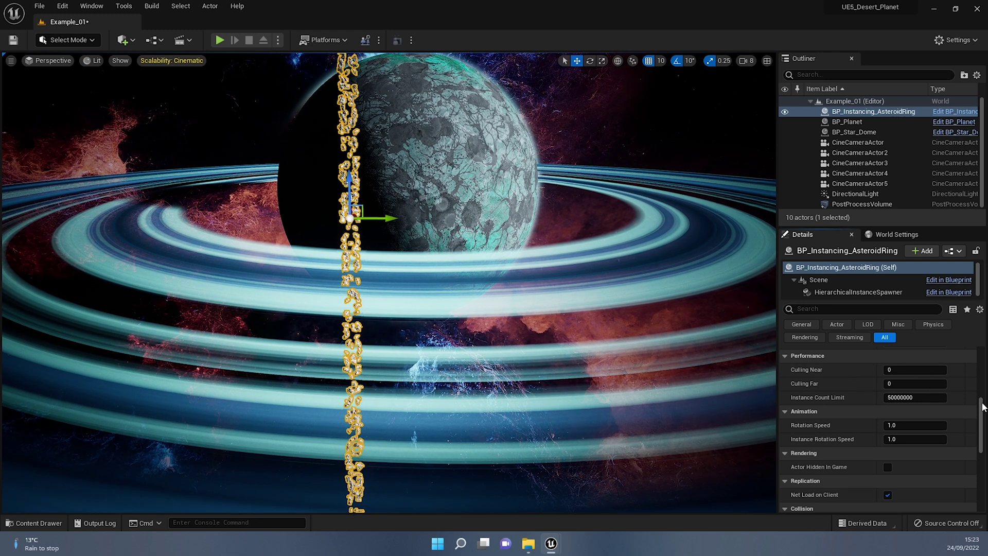
# Reset the BP_Instancing_AsteroidRing actor's location to the origin and set its Ring Width to 1000000
pyautogui.scroll(5, 980, 377)
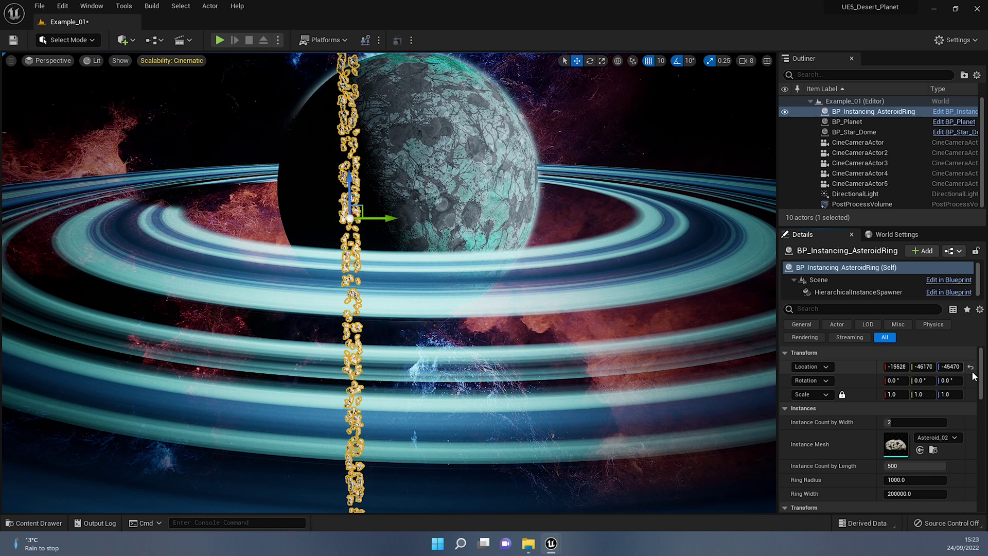
pyautogui.click(971, 367)
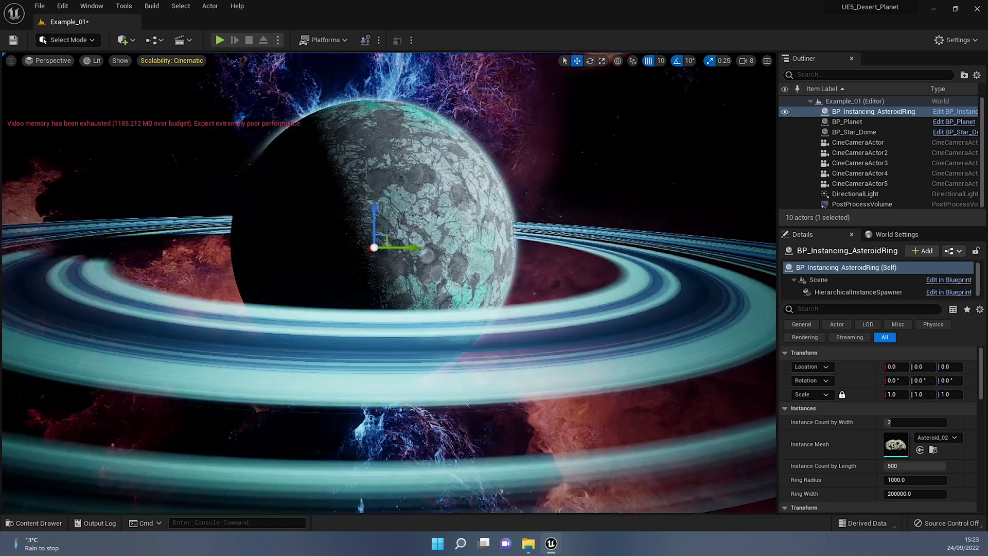
pyautogui.scroll(-2, 879, 428)
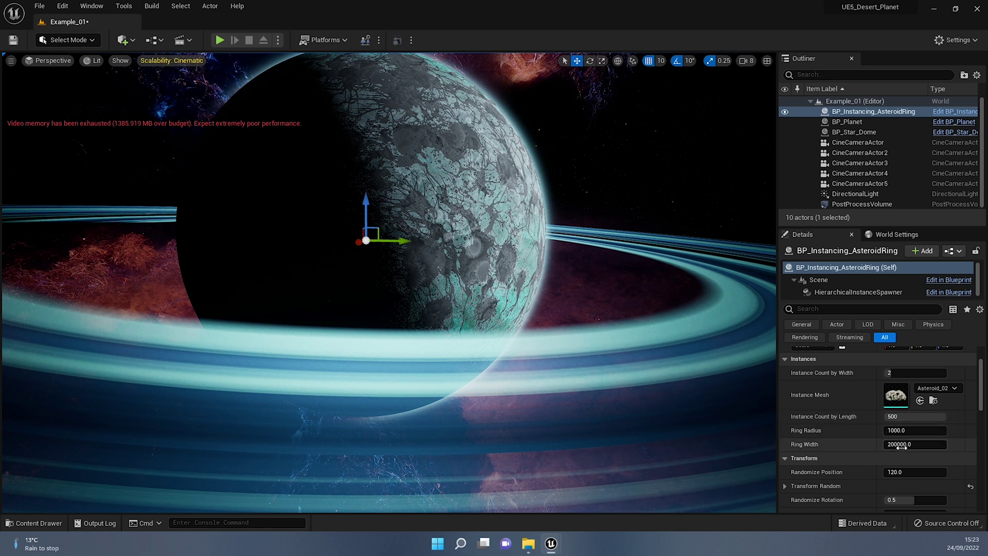
pyautogui.click(896, 444)
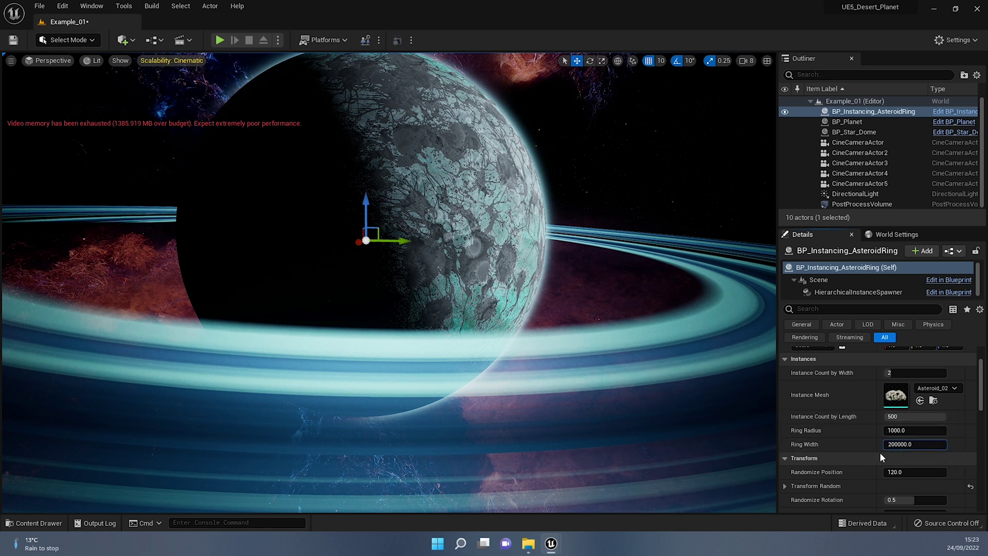
pyautogui.write('1000000.0')
pyautogui.press('Return')
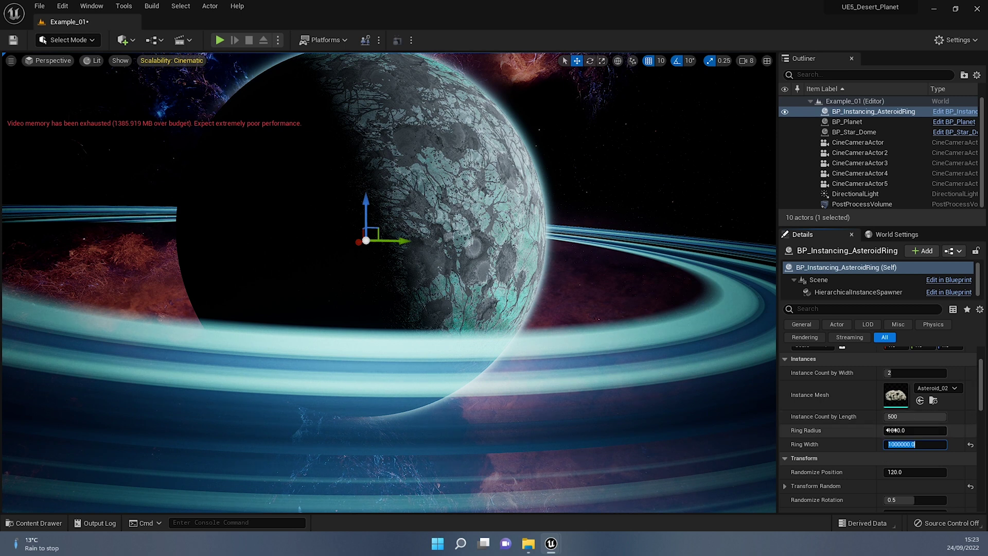
# Set the asteroid ring's Ring Radius to 10000 and its Random Scale Minimum to 10000
pyautogui.click(891, 430)
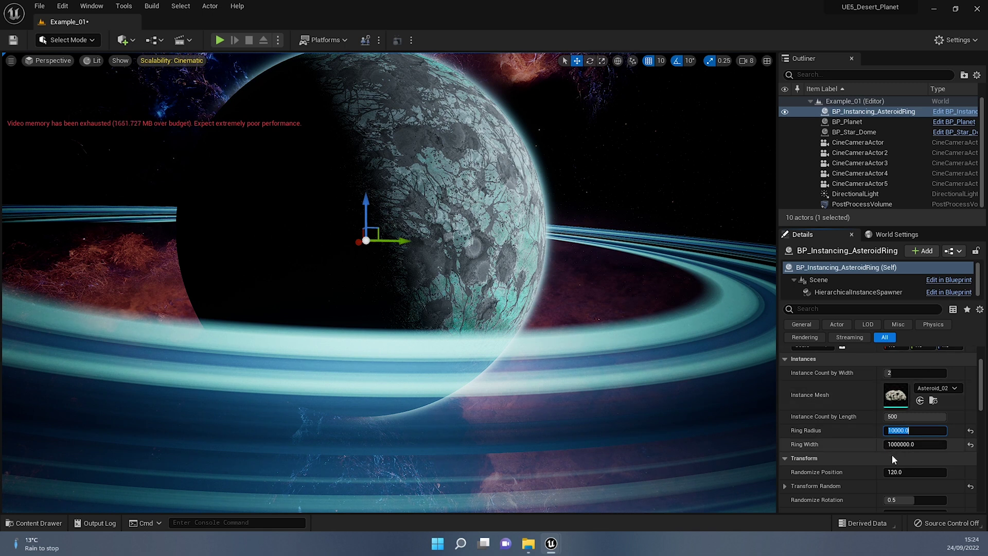
pyautogui.scroll(-1, 896, 461)
pyautogui.scroll(-1, 906, 473)
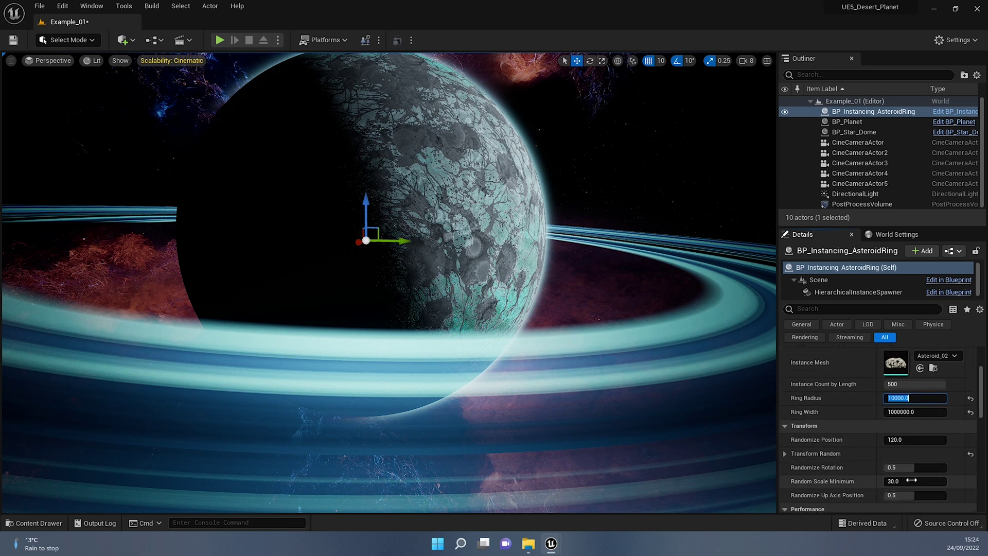
pyautogui.click(936, 483)
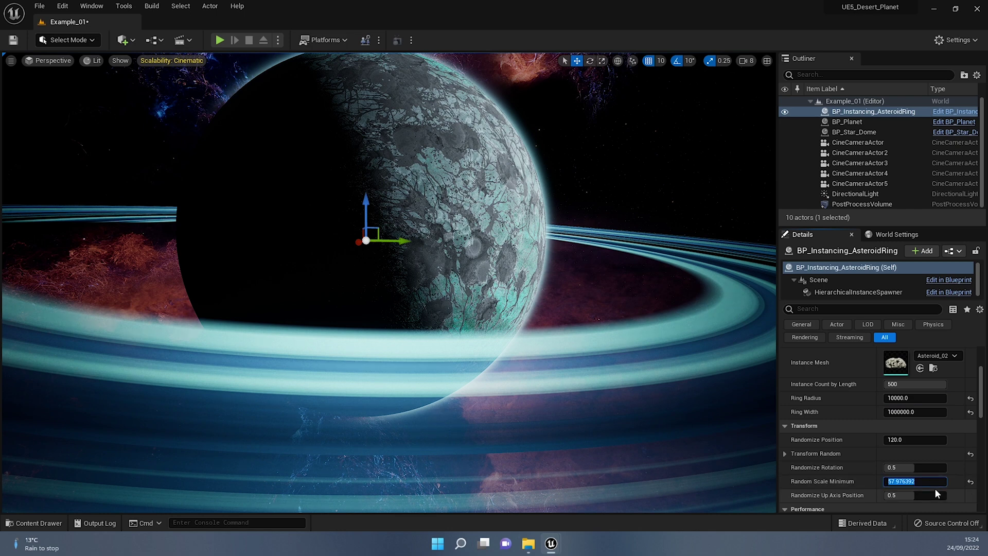
pyautogui.write('10000')
pyautogui.press('Return')
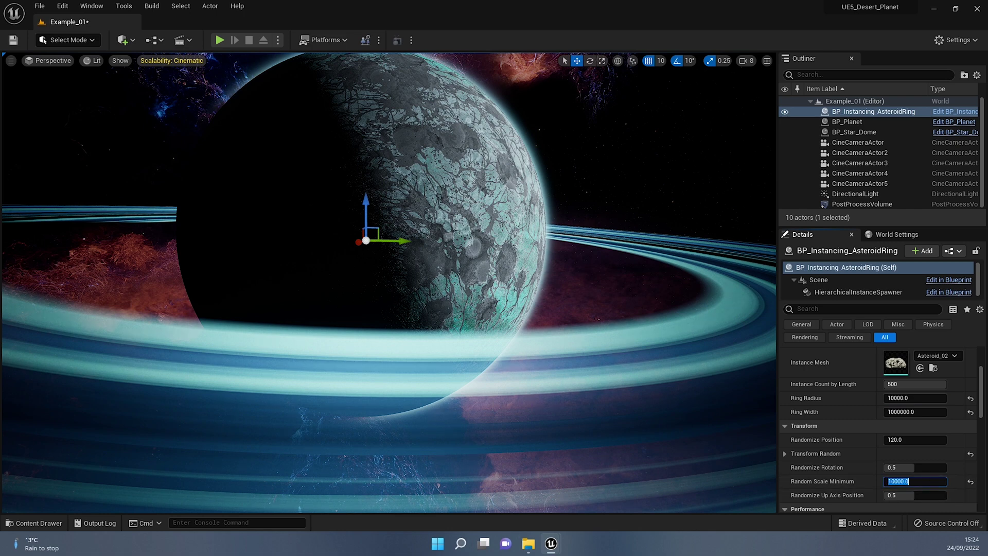
# Set the asteroid ring's Ring Radius to 20000 and try Ring Width values of 2000000 and 3000000
pyautogui.moveTo(458, 348); pyautogui.dragTo(381, 246, button='right')
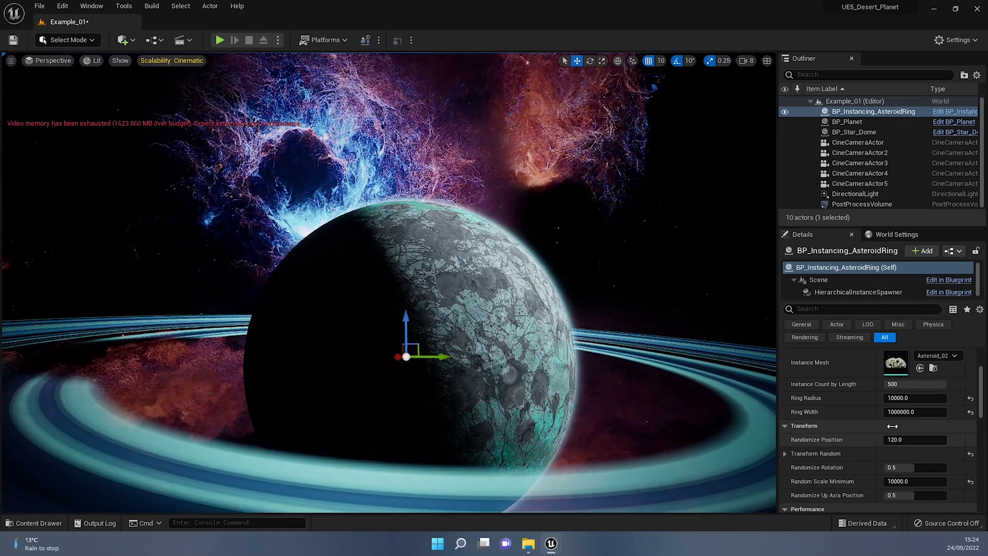
pyautogui.click(898, 397)
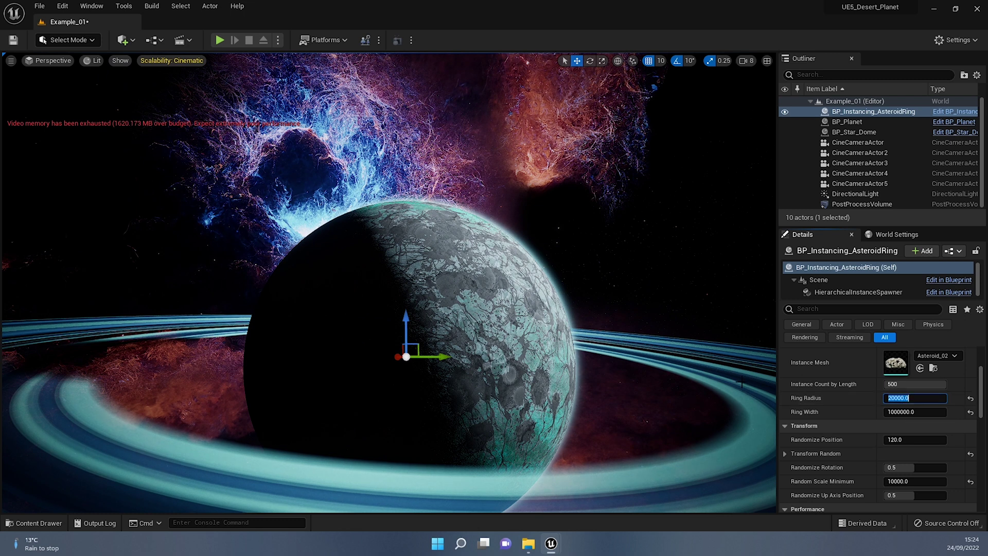
pyautogui.moveTo(523, 350); pyautogui.dragTo(505, 403, button='right')
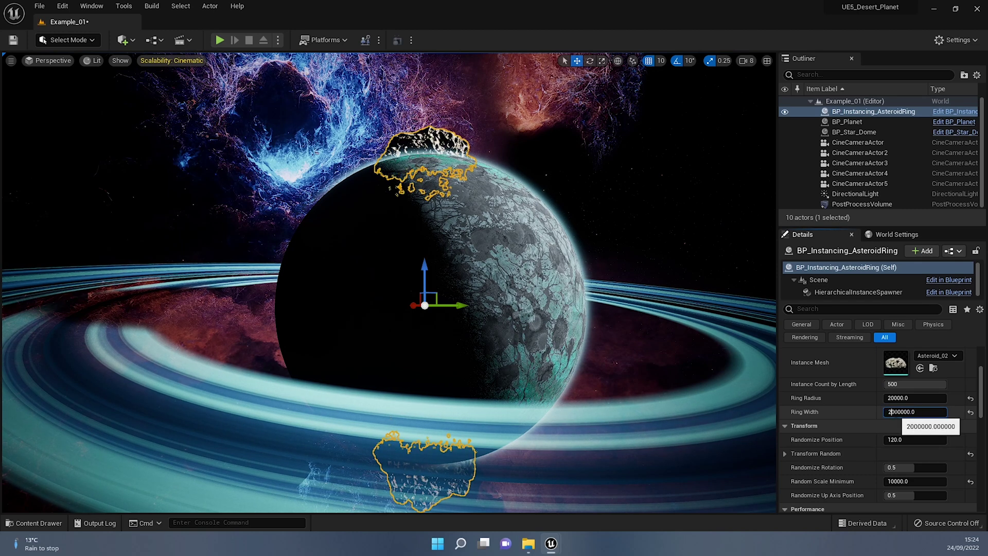
pyautogui.press('BackSpace')
pyautogui.write('3')
pyautogui.press('Return')
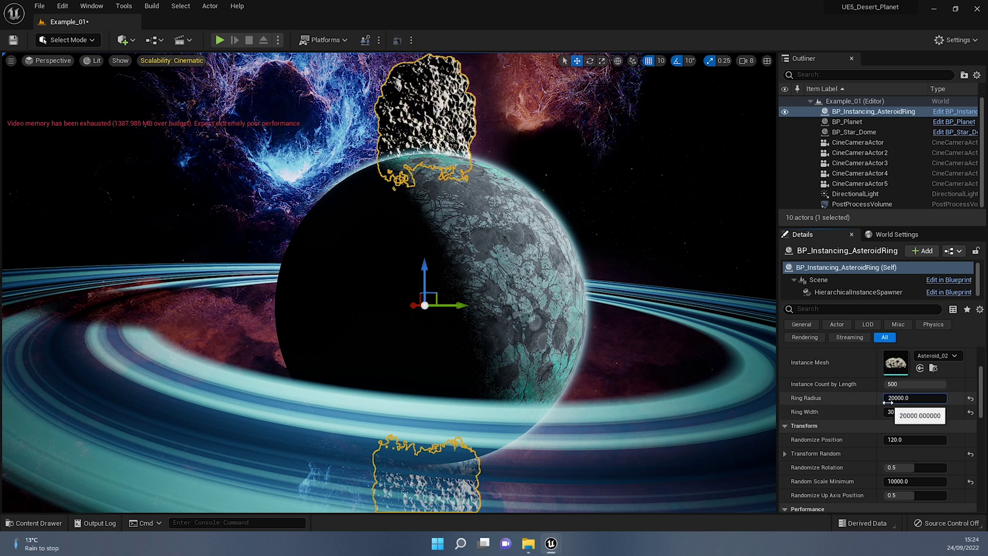
# Increase the asteroid ring's Ring Radius, trying 100000, 500000 and 900000 and ending at 1000000
pyautogui.write('0')
pyautogui.press('Return')
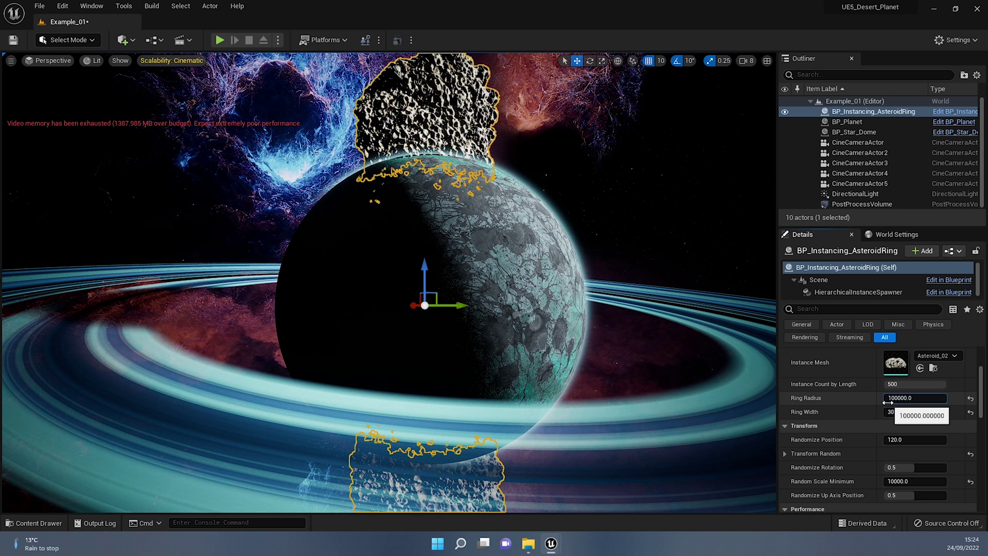
pyautogui.press('BackSpace')
pyautogui.write('5')
pyautogui.press('Return')
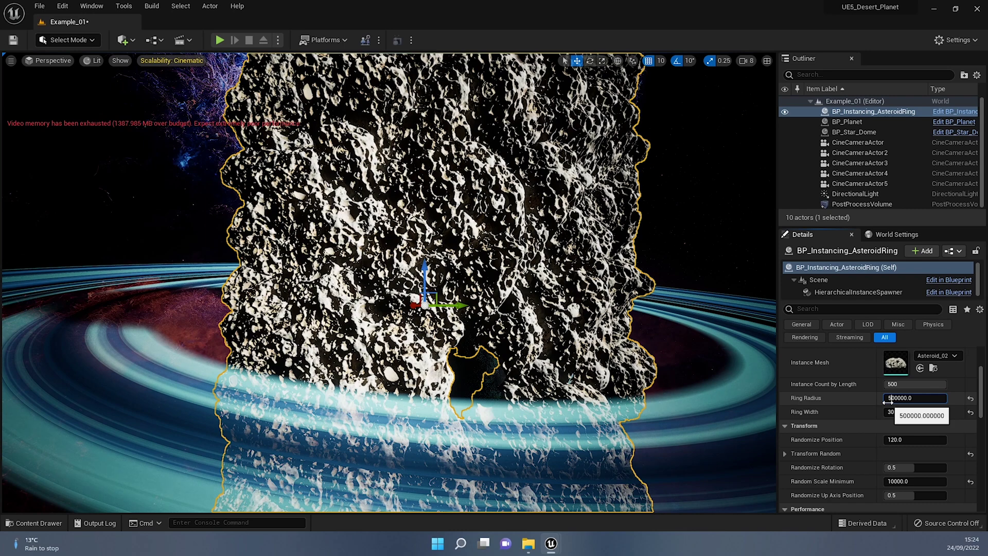
pyautogui.write('900000')
pyautogui.press('Return')
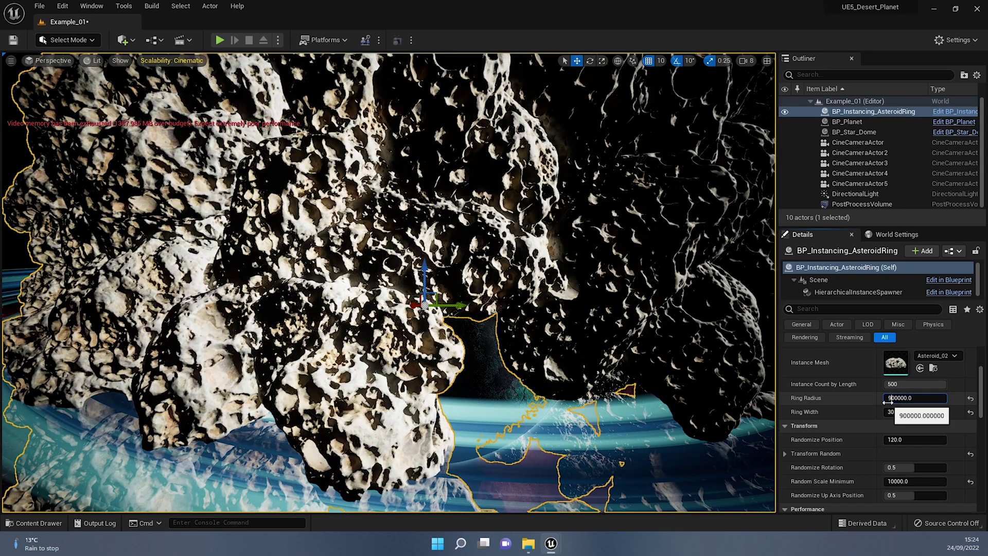
pyautogui.write('10')
pyautogui.press('Return')
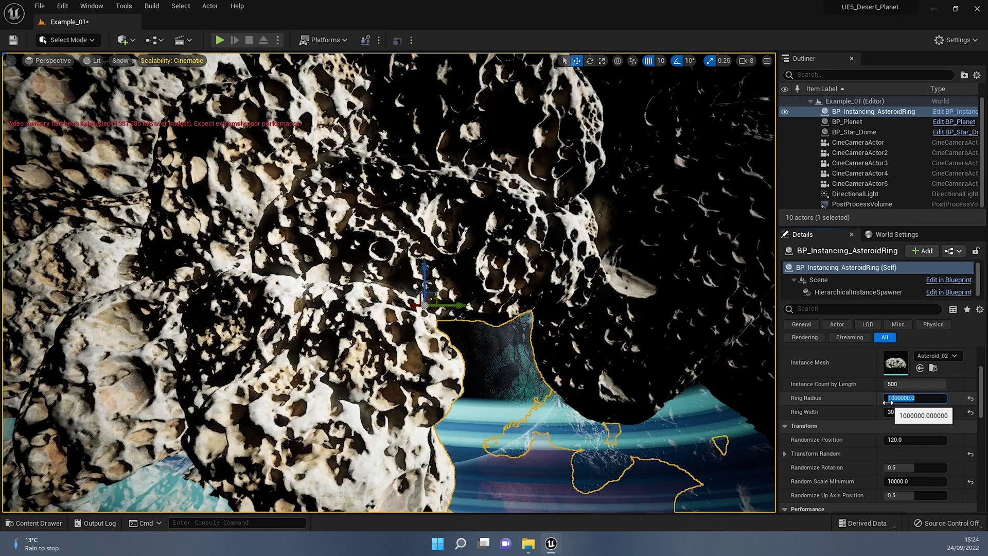
# Reduce the size of the asteroids by setting Random Scale Minimum to 1000
pyautogui.press('s')
pyautogui.moveTo(389, 283); pyautogui.dragTo(340, 293, button='right')
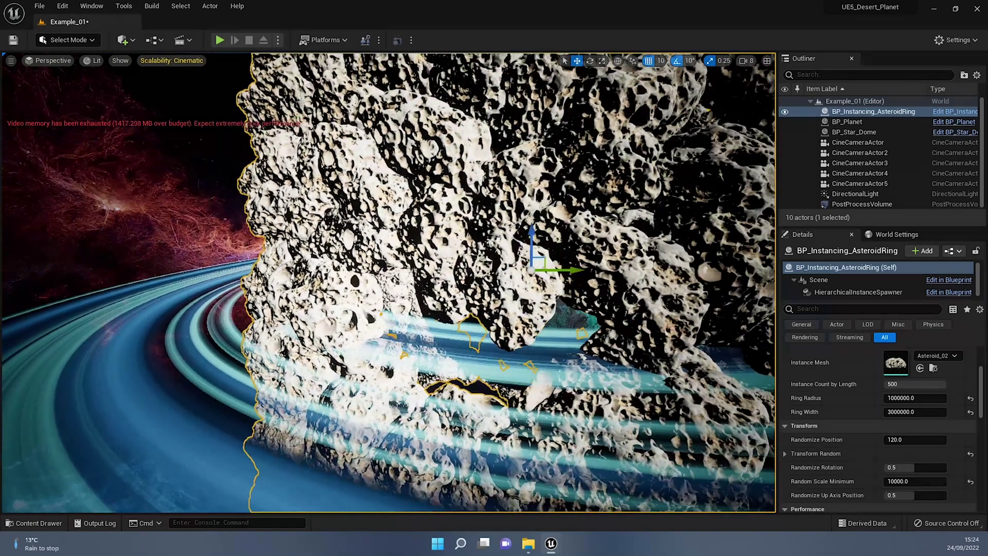
pyautogui.scroll(-2, 921, 468)
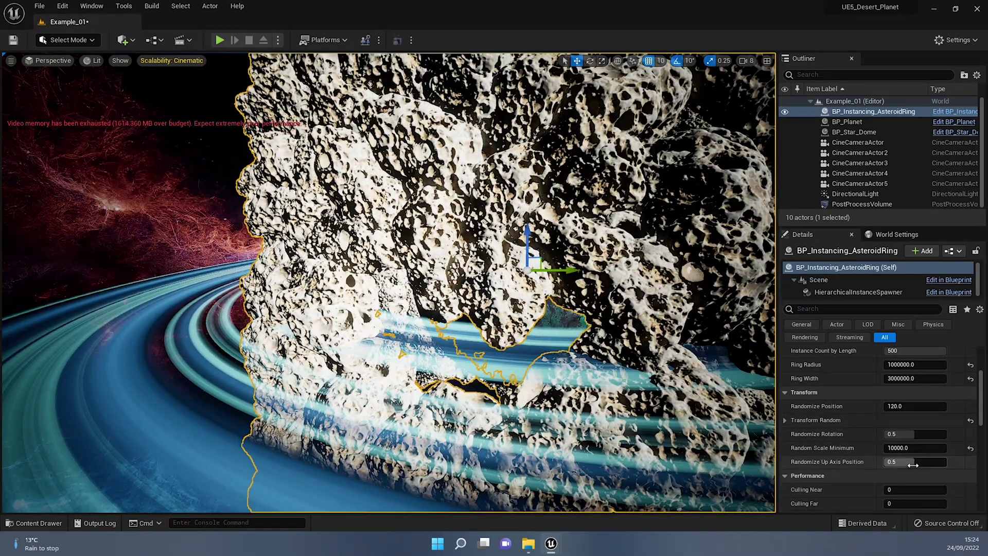
pyautogui.click(896, 449)
pyautogui.press('BackSpace')
pyautogui.press('Return')
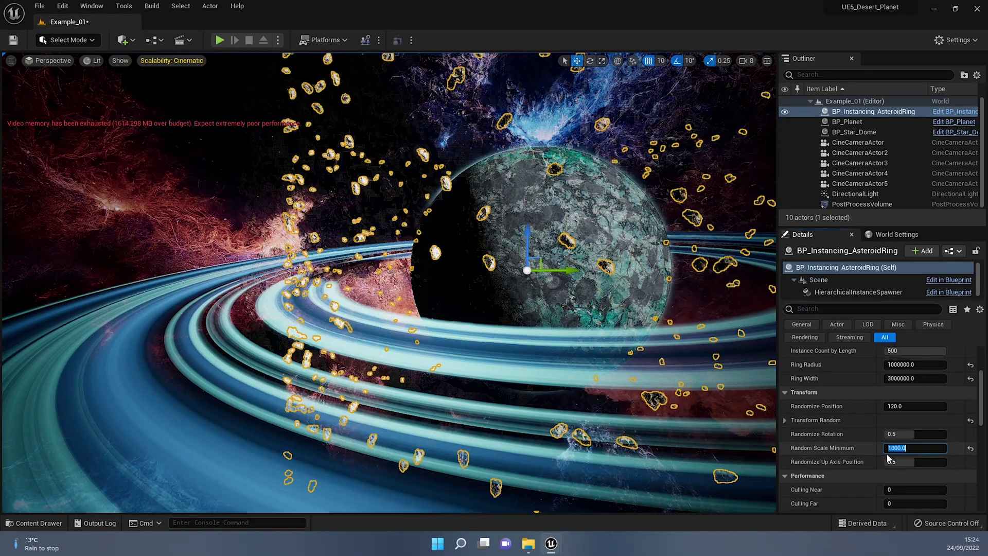
# Set the asteroid ring's Ring Width to 1000
pyautogui.click(881, 379)
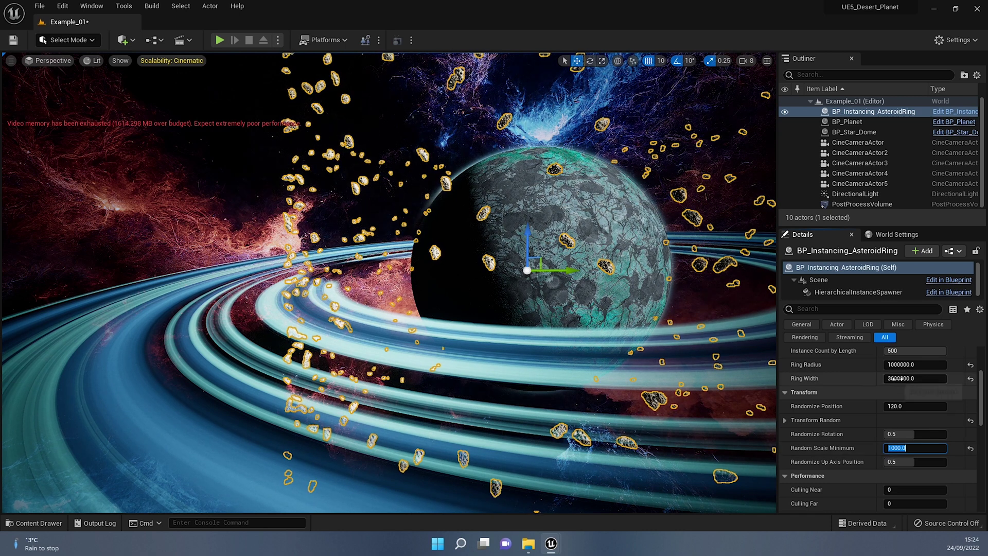
pyautogui.write('1000')
pyautogui.press('Return')
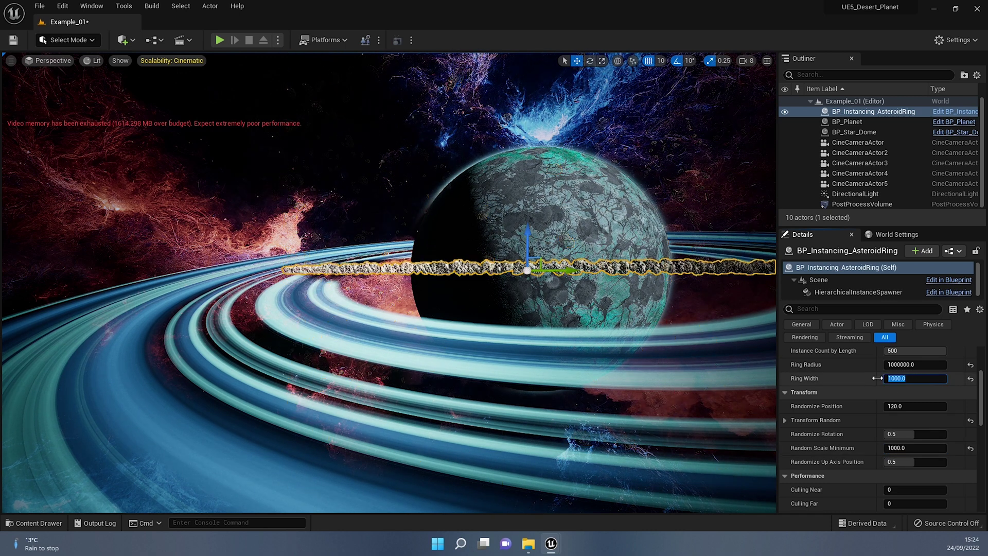
# Examine the asteroid ring around the planet from several angles, both from afar and close up
pyautogui.moveTo(618, 309); pyautogui.dragTo(689, 288, button='right')
pyautogui.press('w')
pyautogui.press('s')
pyautogui.press('s')
pyautogui.moveTo(731, 357); pyautogui.dragTo(664, 384, button='right')
pyautogui.press('w')
pyautogui.press('s')
pyautogui.press('w')
pyautogui.moveTo(517, 335); pyautogui.dragTo(510, 353, button='right')
pyautogui.press('s')
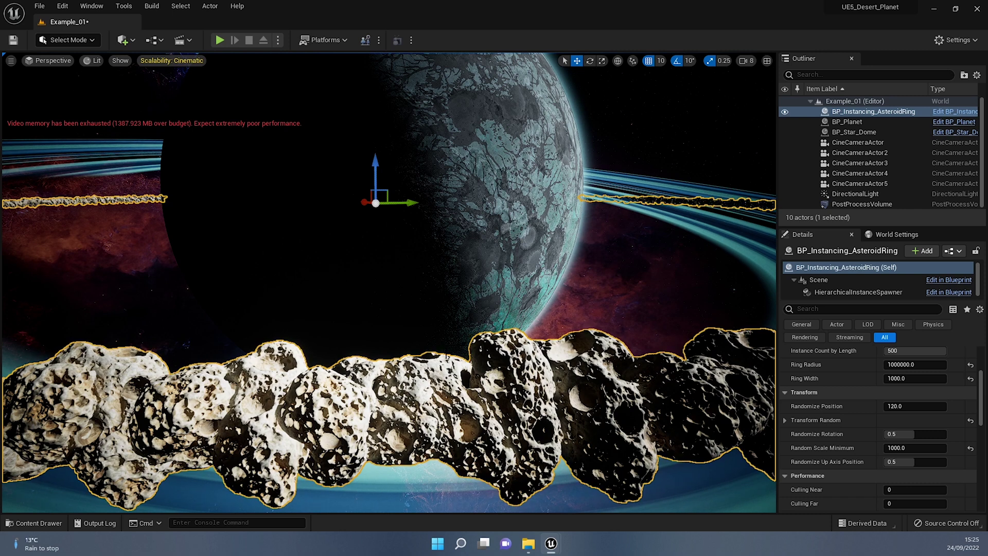
# Switch to the Space_Asteroid_Mine project and select the NS_Asteroid_Field actor to inspect its asteroids around the planet
pyautogui.moveTo(551, 544)
pyautogui.click(592, 495)
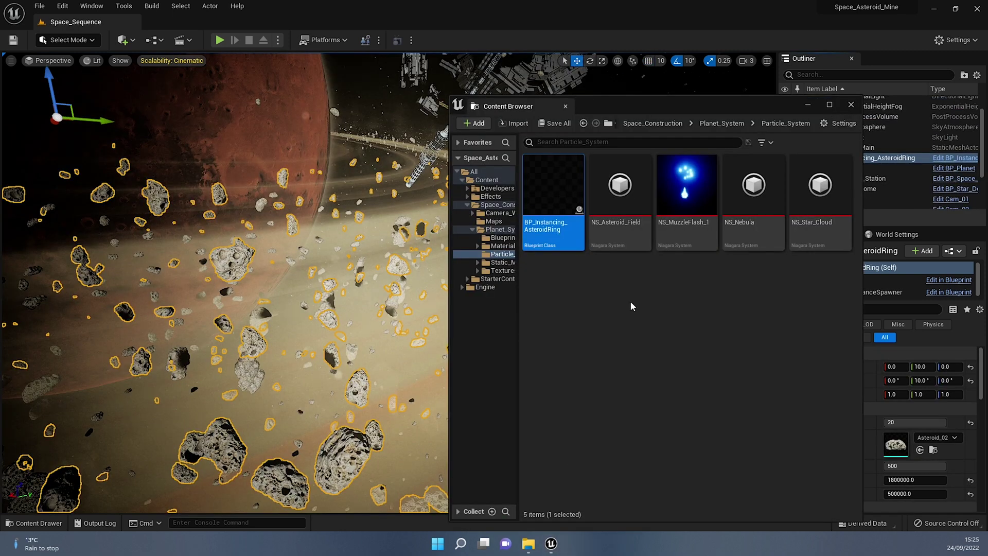
pyautogui.click(624, 247)
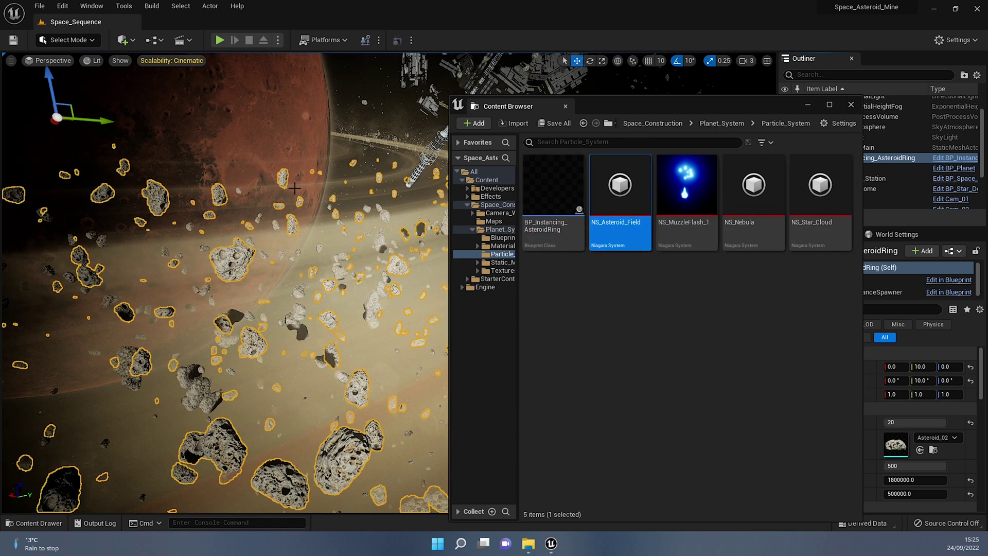
pyautogui.click(188, 229)
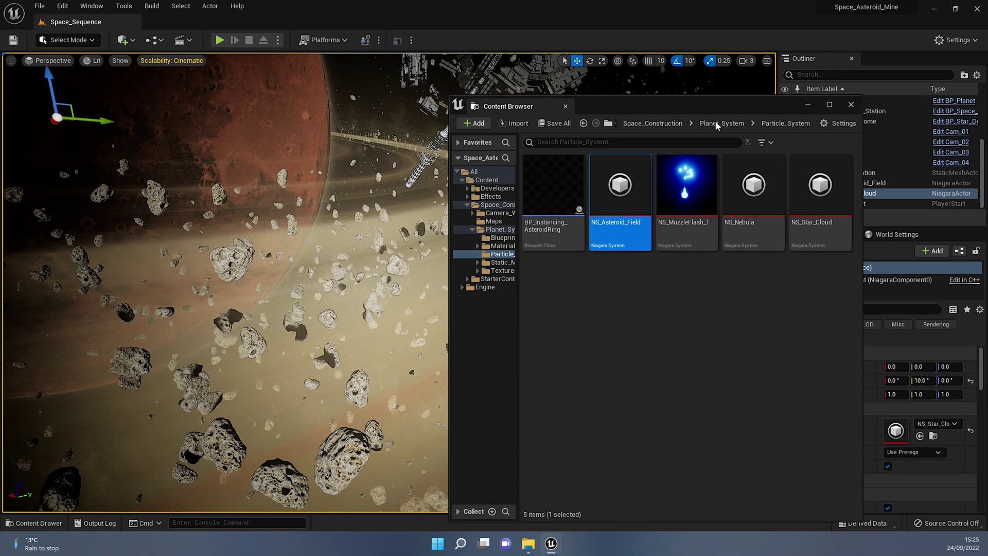
pyautogui.moveTo(706, 107); pyautogui.dragTo(542, 112)
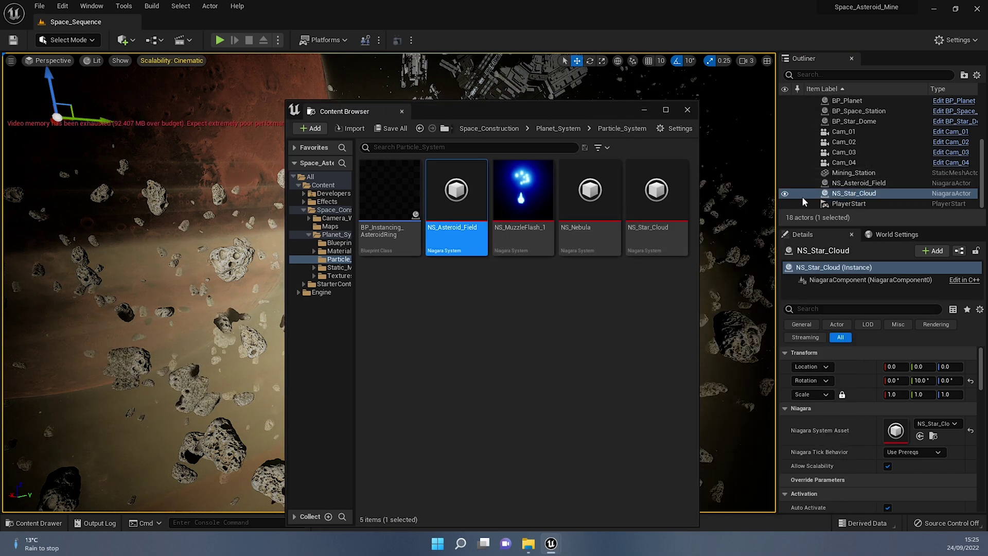
pyautogui.click(857, 184)
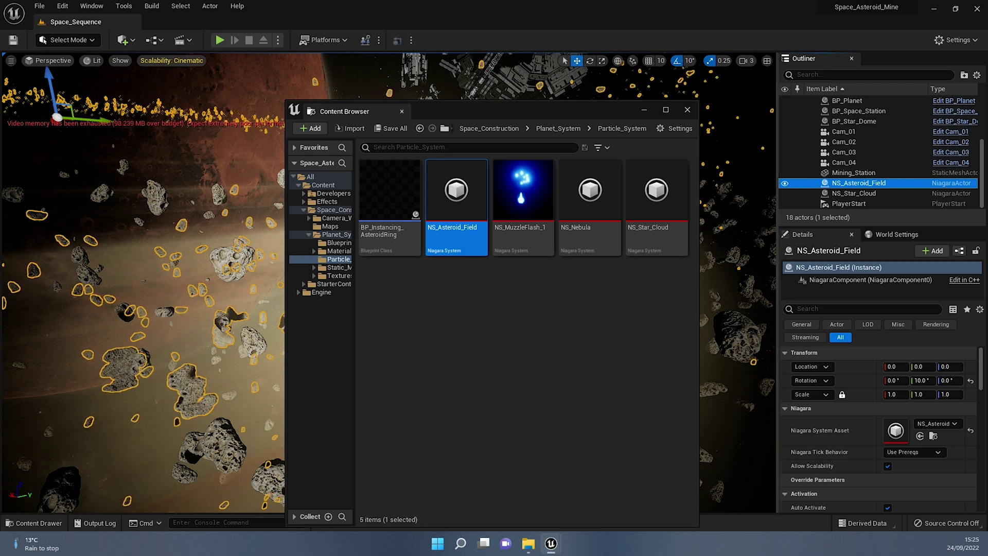
pyautogui.moveTo(206, 288); pyautogui.dragTo(139, 257, button='right')
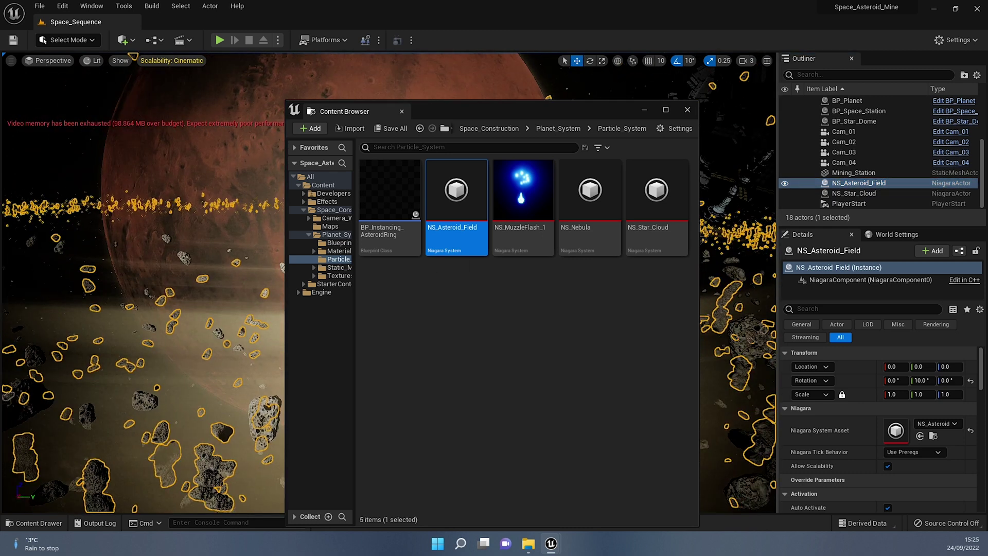
pyautogui.rightClick(871, 185)
pyautogui.click(854, 209)
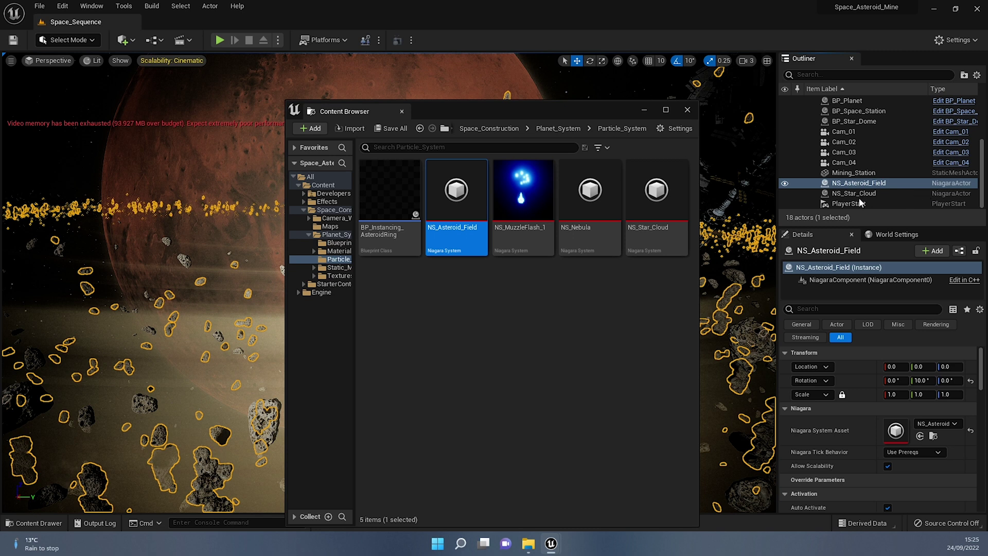
pyautogui.click(443, 320)
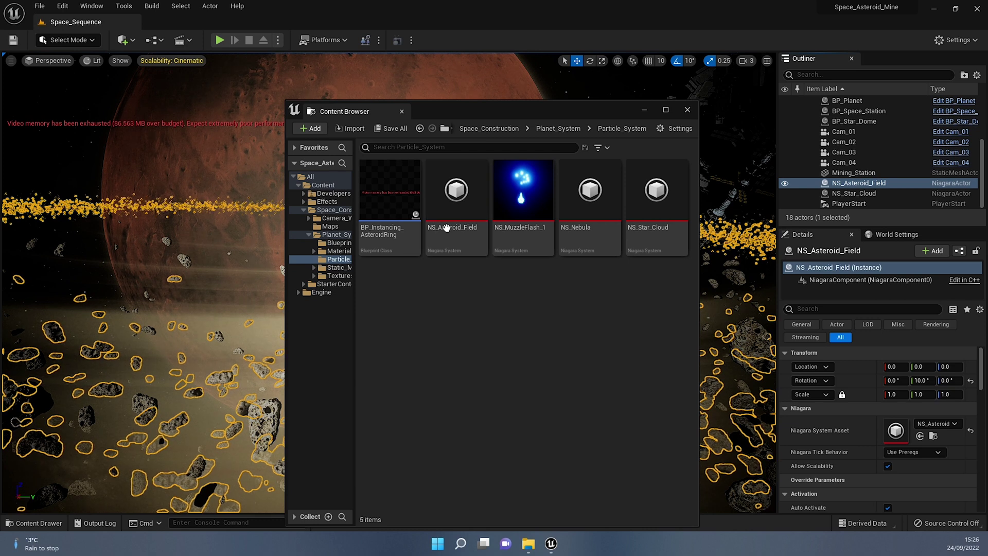
pyautogui.rightClick(456, 194)
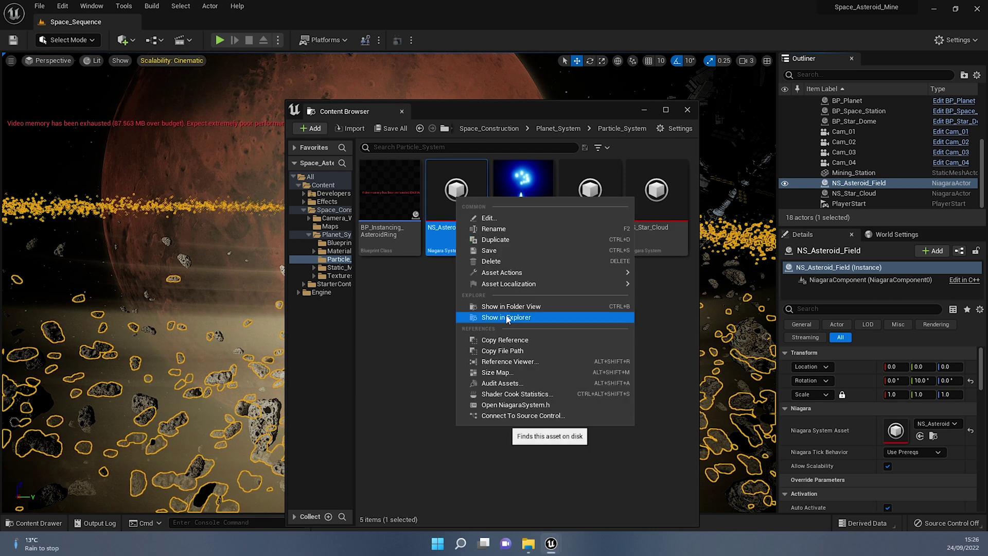
pyautogui.click(435, 306)
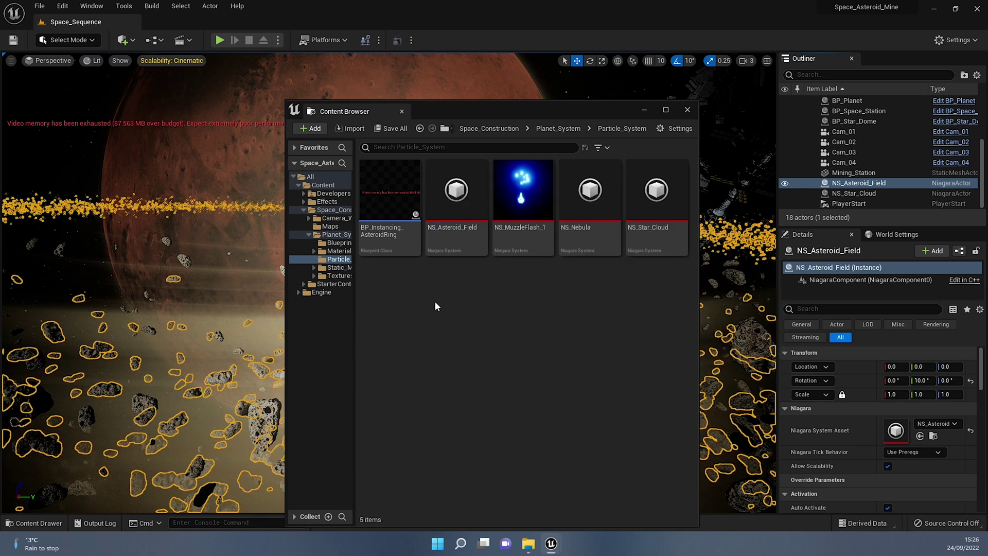
pyautogui.rightClick(455, 209)
pyautogui.rightClick(863, 183)
pyautogui.click(863, 200)
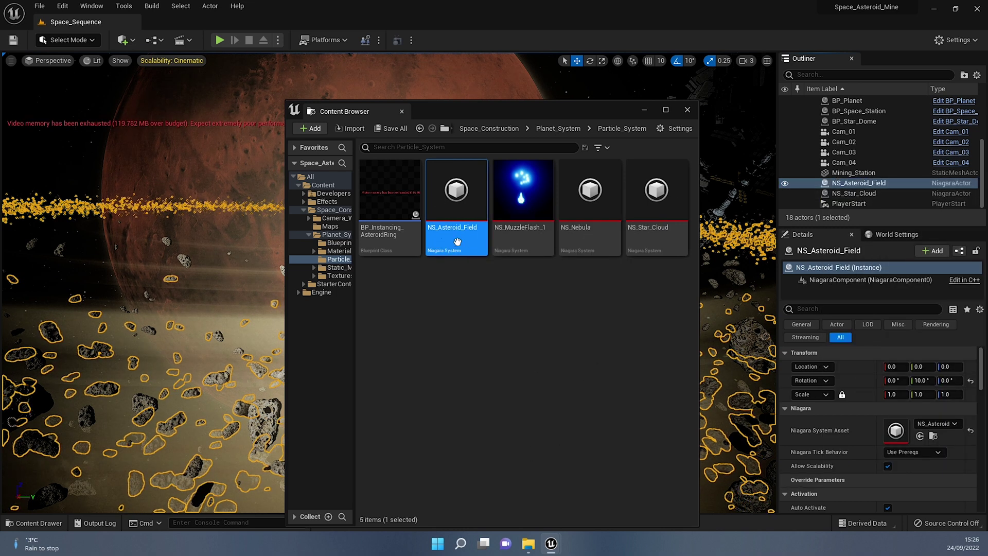
# Start migrating the NS_Asteroid_Field asset with all its dependencies, choosing UE5_Desert_Planet's Content folder as the destination
pyautogui.moveTo(459, 244)
pyautogui.rightClick(459, 209)
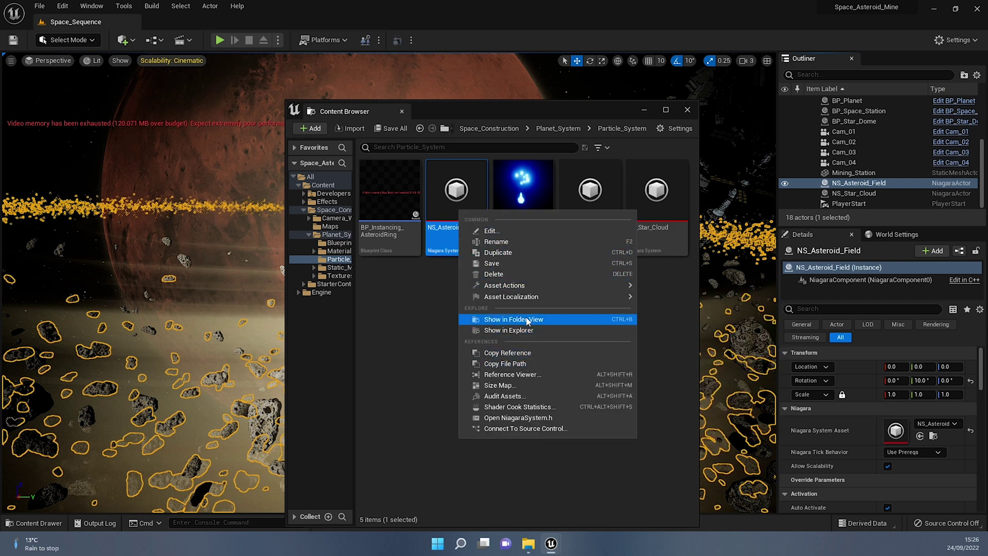
pyautogui.moveTo(500, 288)
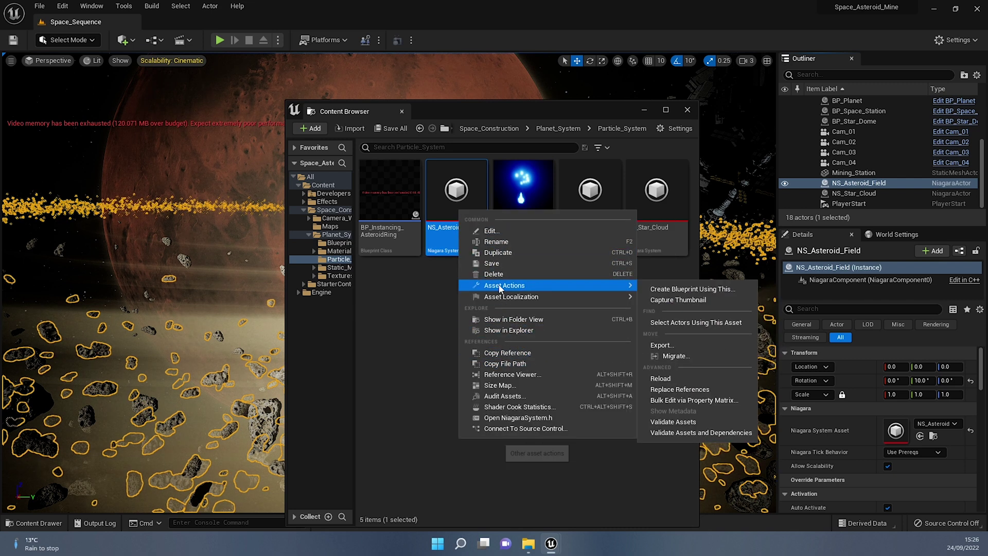
pyautogui.click(691, 356)
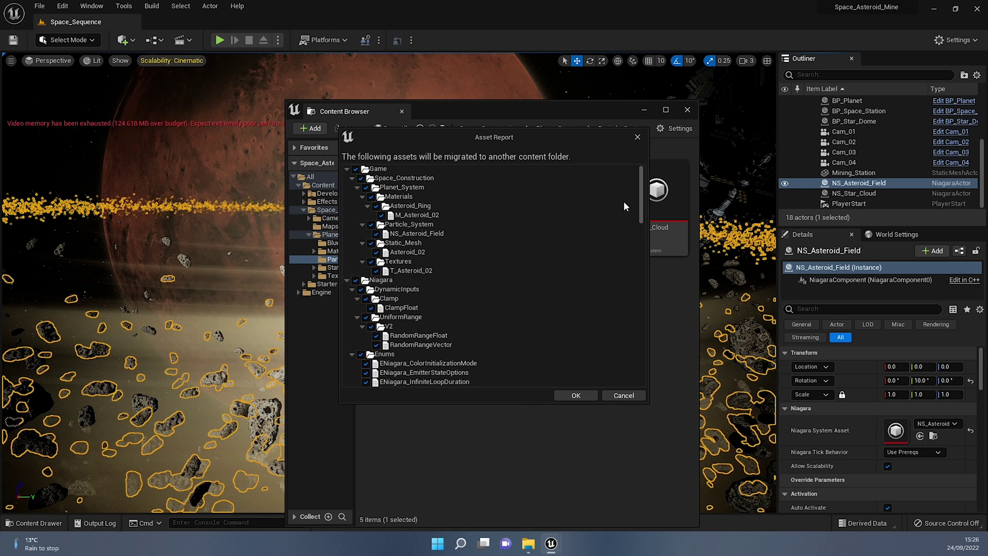
pyautogui.moveTo(641, 191); pyautogui.dragTo(644, 160)
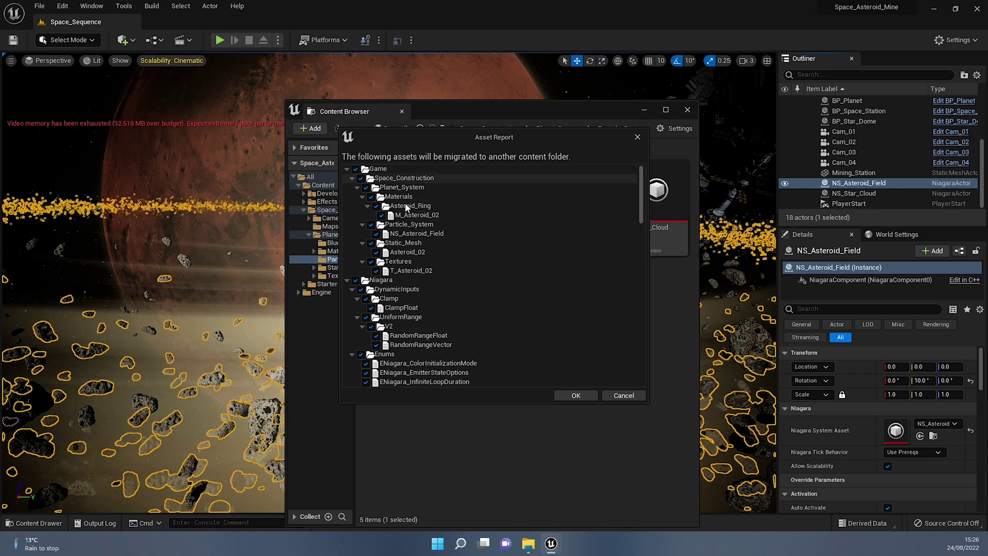
pyautogui.click(575, 396)
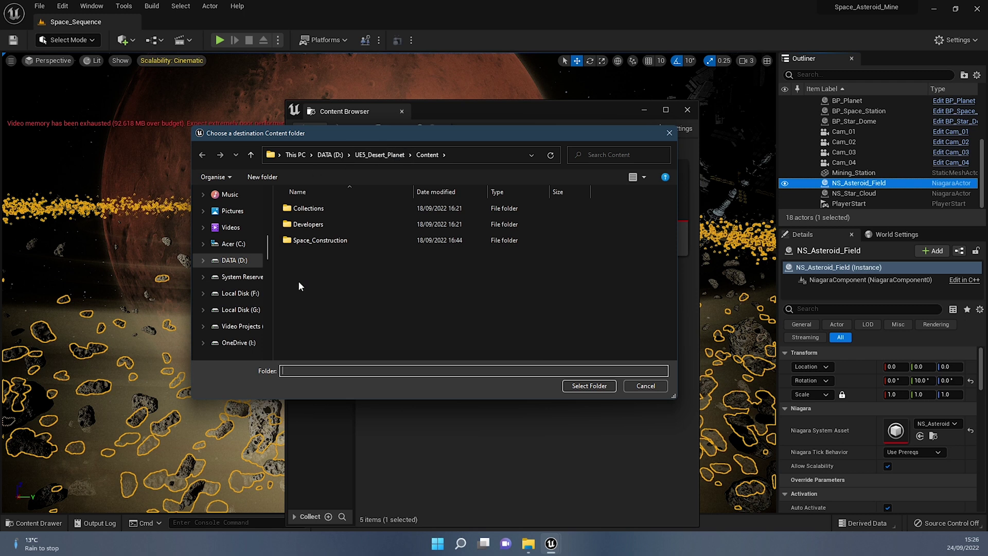
pyautogui.click(589, 386)
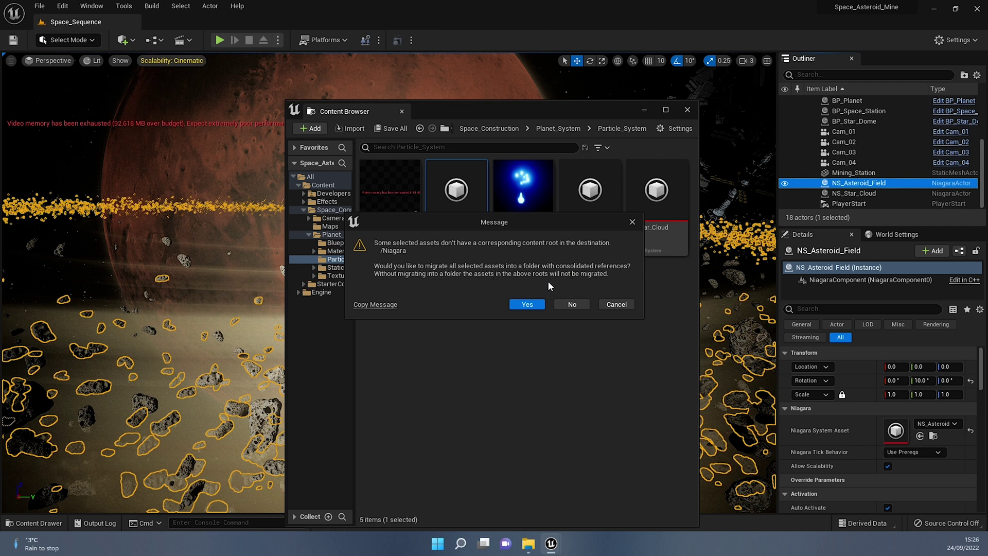
# Complete the migration without consolidating the assets into a separate folder, overwriting all assets that already exist in the destination
pyautogui.moveTo(517, 227); pyautogui.dragTo(549, 272)
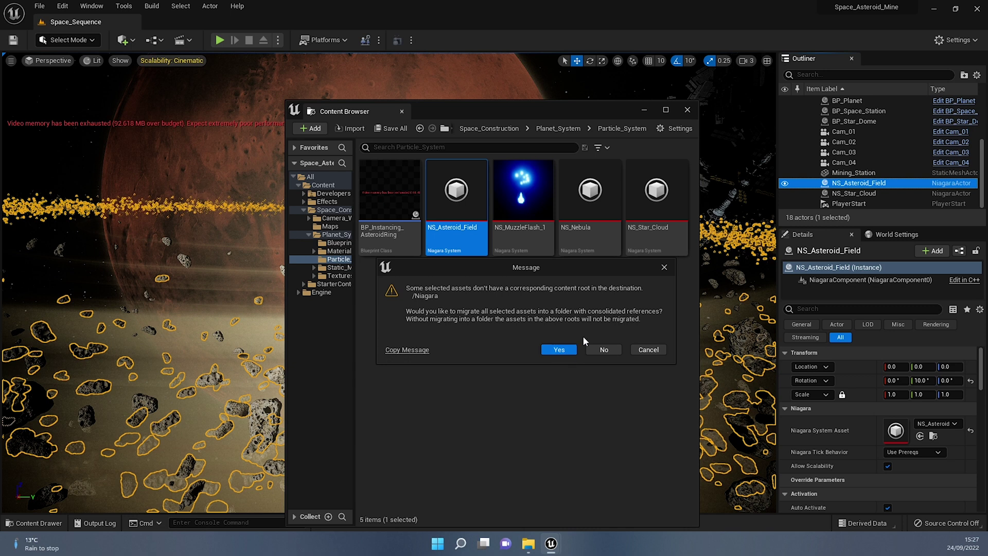
pyautogui.click(606, 351)
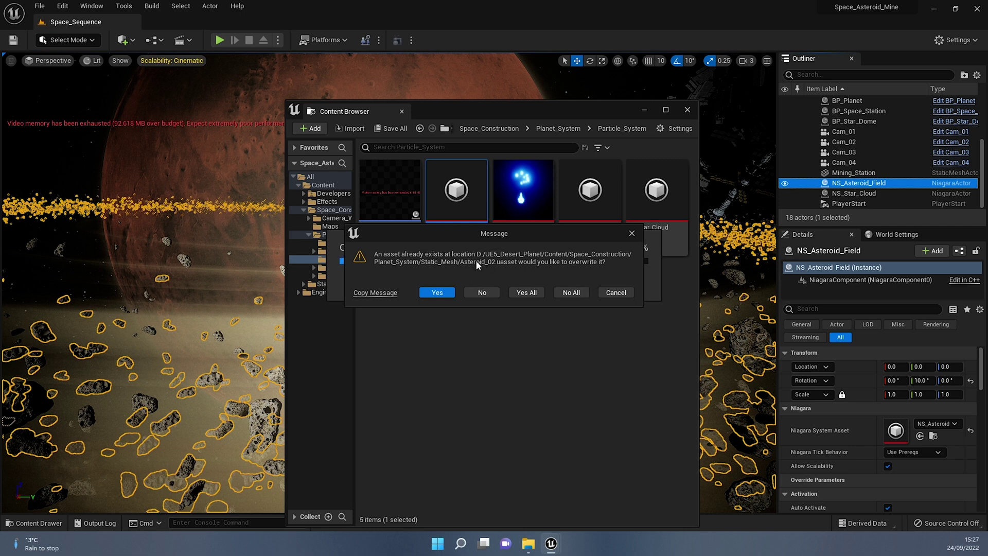
pyautogui.click(439, 294)
pyautogui.click(517, 297)
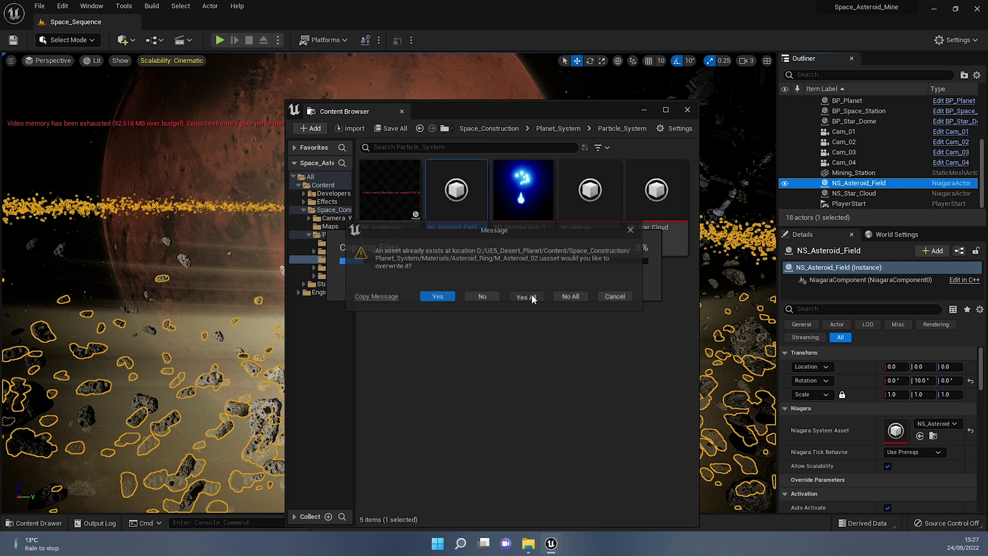
pyautogui.click(532, 296)
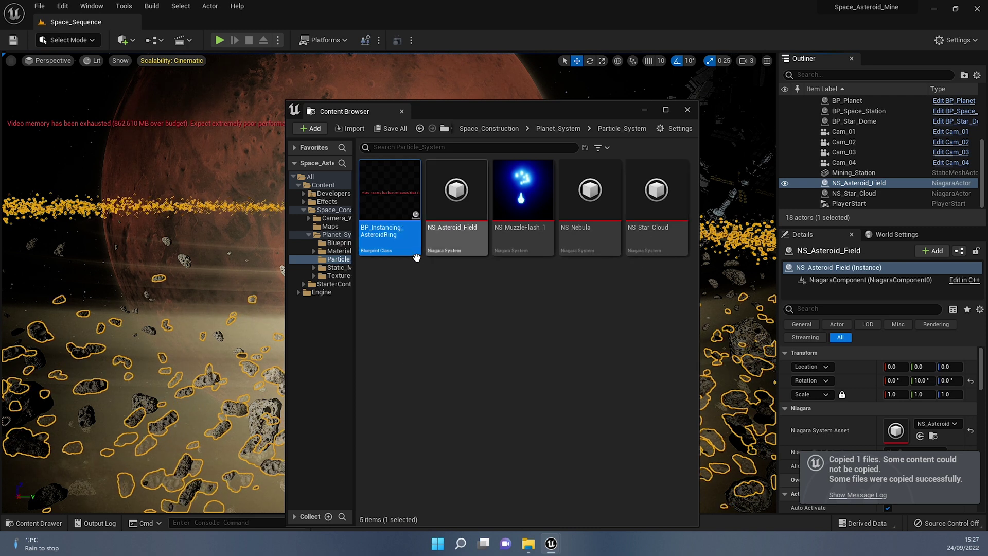
pyautogui.click(485, 221)
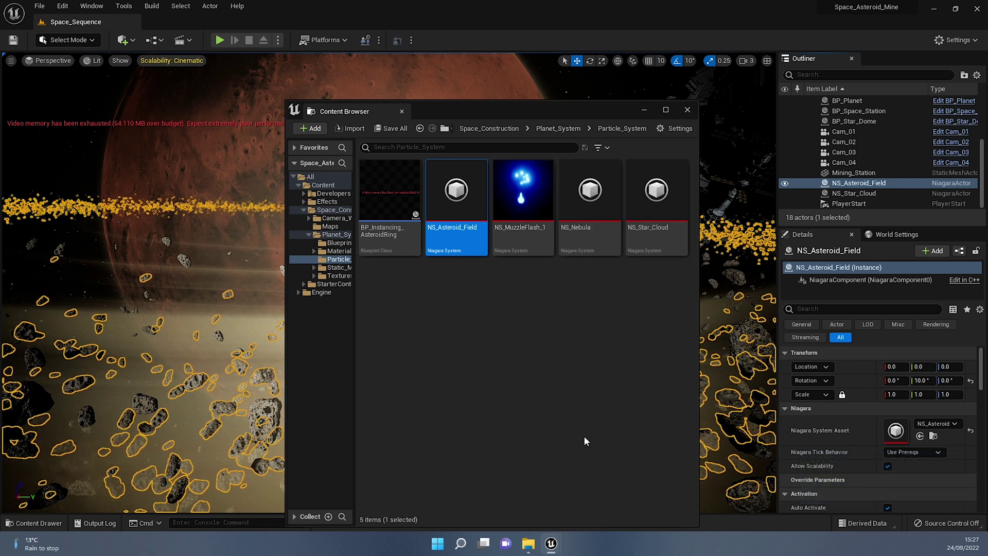
# Switch to the UE5_Desert_Planet project and delete the BP_Instancing_AsteroidRing actor from the level
pyautogui.moveTo(552, 540)
pyautogui.click(510, 497)
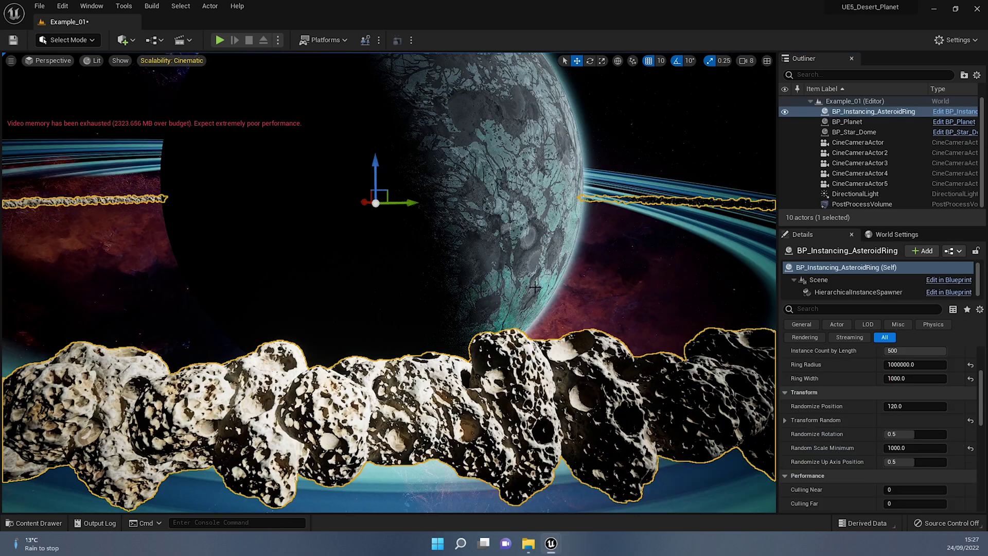
pyautogui.moveTo(531, 273); pyautogui.dragTo(459, 269, button='right')
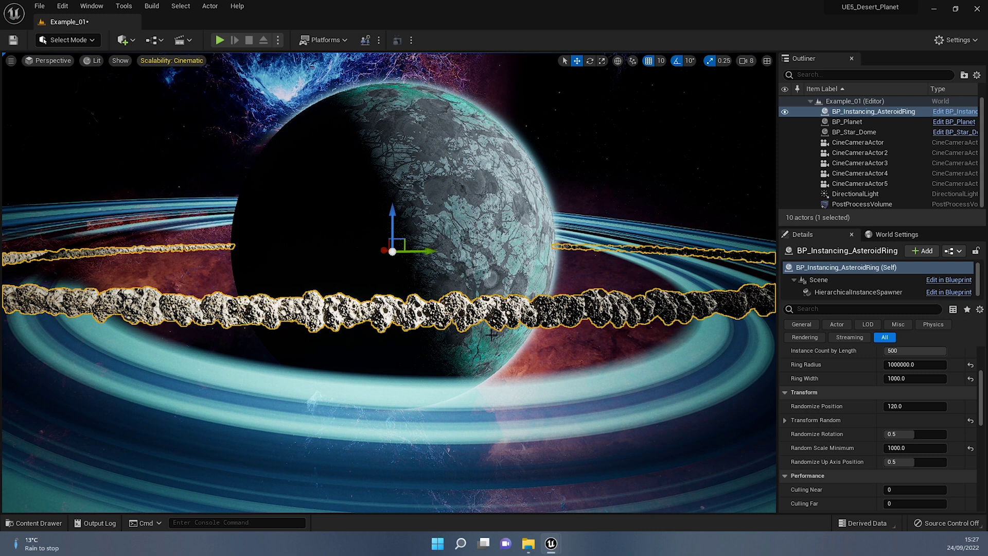
pyautogui.press('Delete')
# Return to the Space_Asteroid_Mine project, close its floating Content Browser and minimize the project's editor window
pyautogui.moveTo(552, 538)
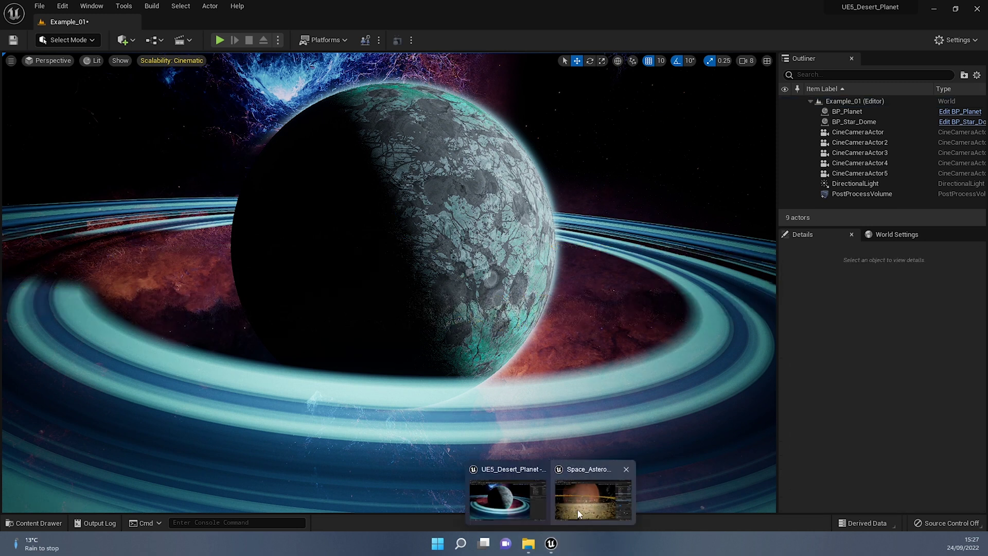
pyautogui.click(577, 510)
pyautogui.click(686, 109)
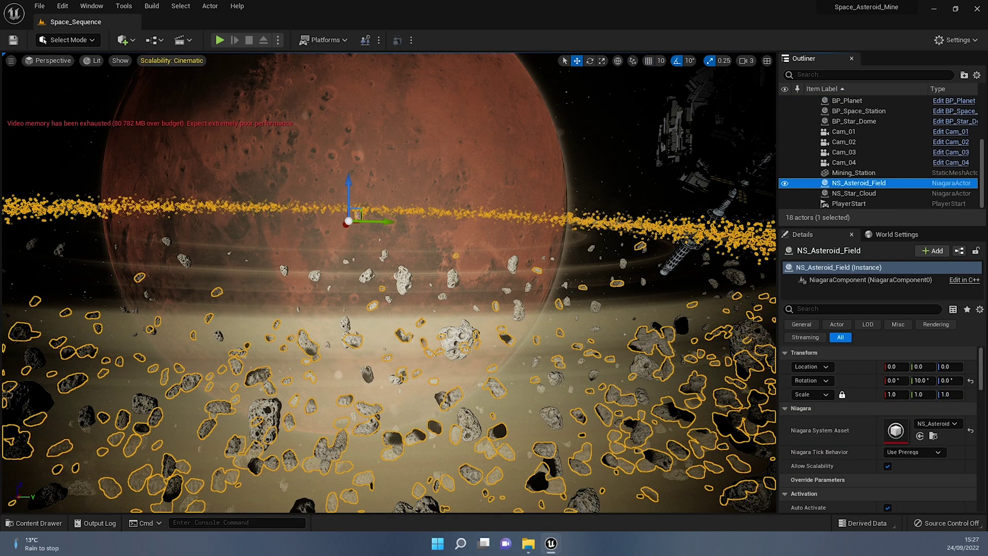
pyautogui.click(854, 193)
pyautogui.hotkey('alt', '3')
pyautogui.click(934, 8)
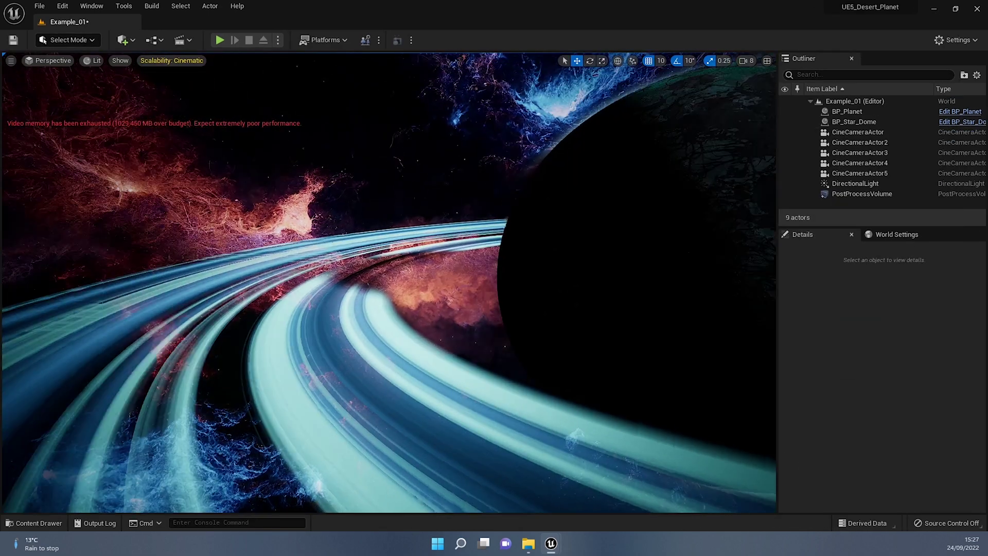
# Place the NS_Asteroid_Field Niagara system from Planet_System's Particle_System folder into the Example_01 level near the planet
pyautogui.moveTo(390, 282); pyautogui.dragTo(476, 283, button='right')
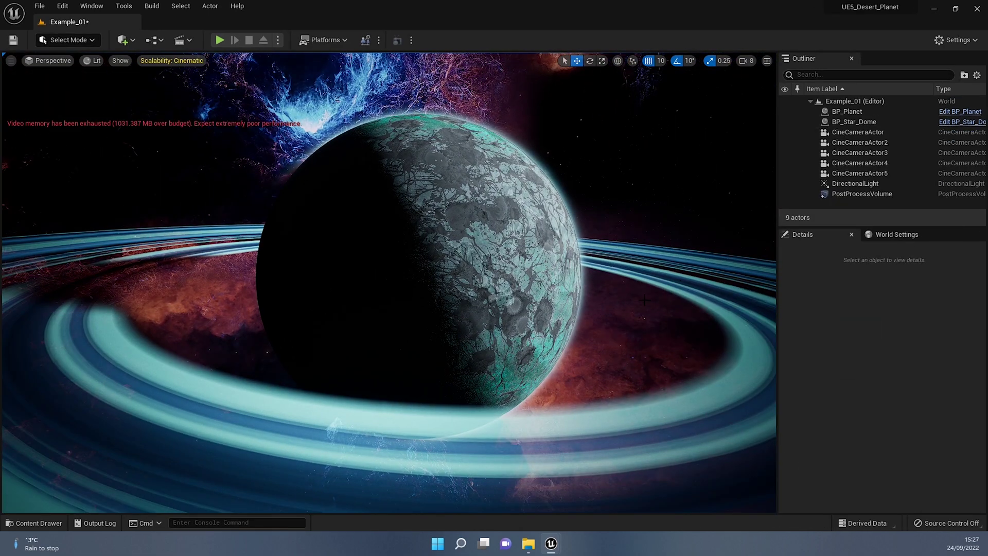
pyautogui.moveTo(645, 300); pyautogui.dragTo(592, 290, button='right')
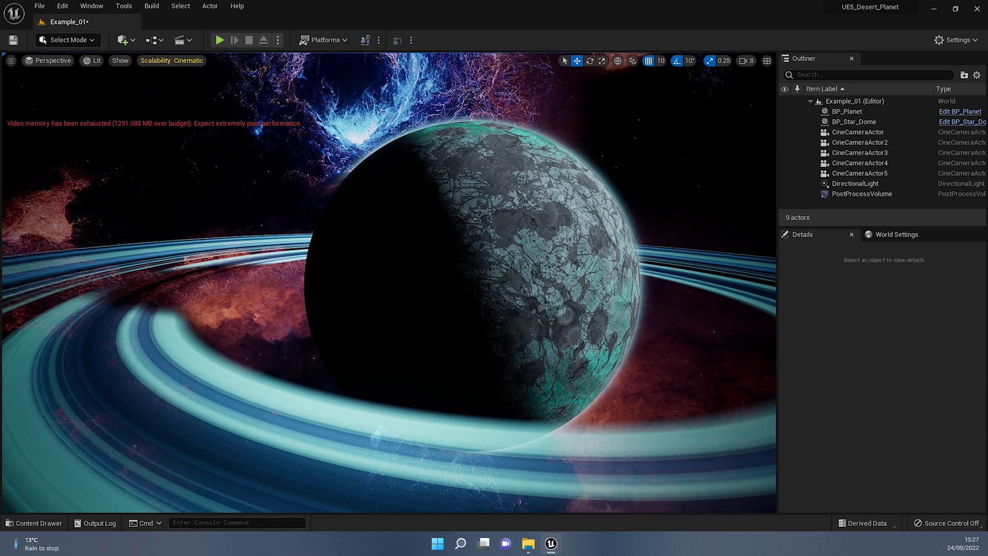
pyautogui.moveTo(987, 129); pyautogui.dragTo(673, 108)
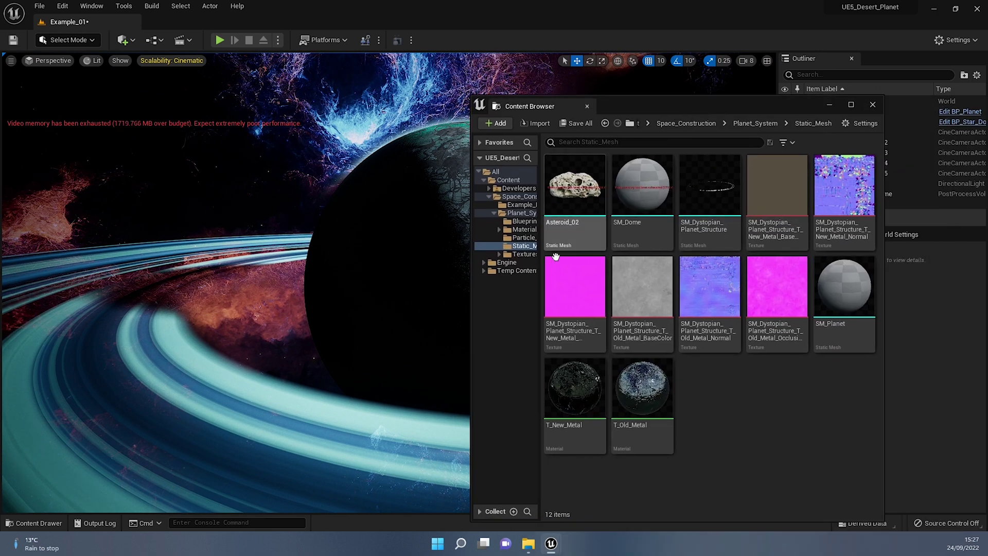
pyautogui.click(754, 124)
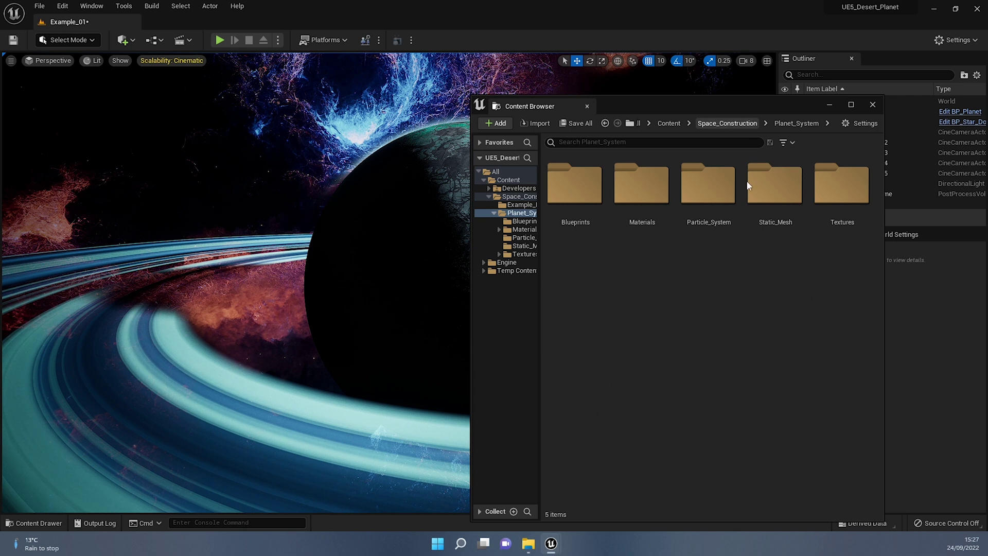
pyautogui.doubleClick(719, 205)
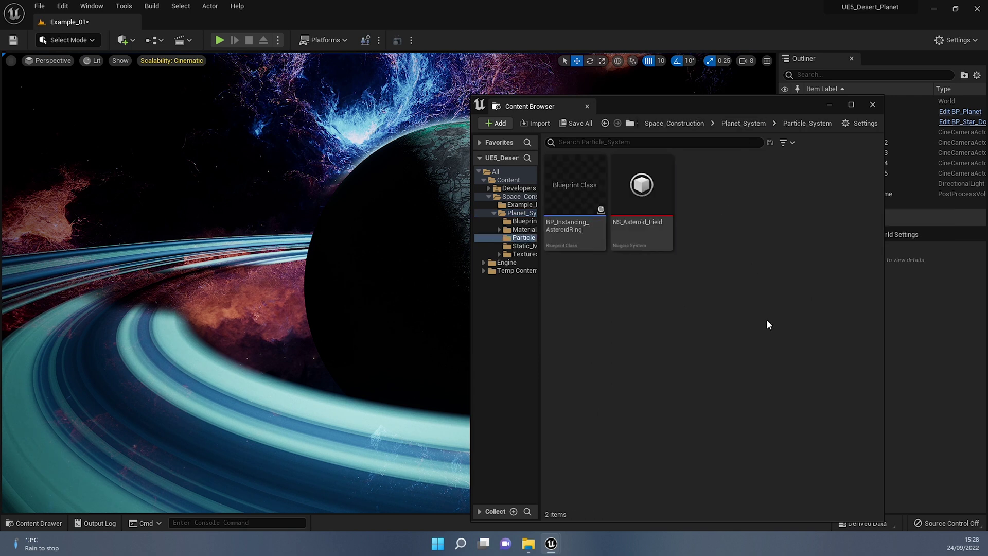
pyautogui.click(629, 200)
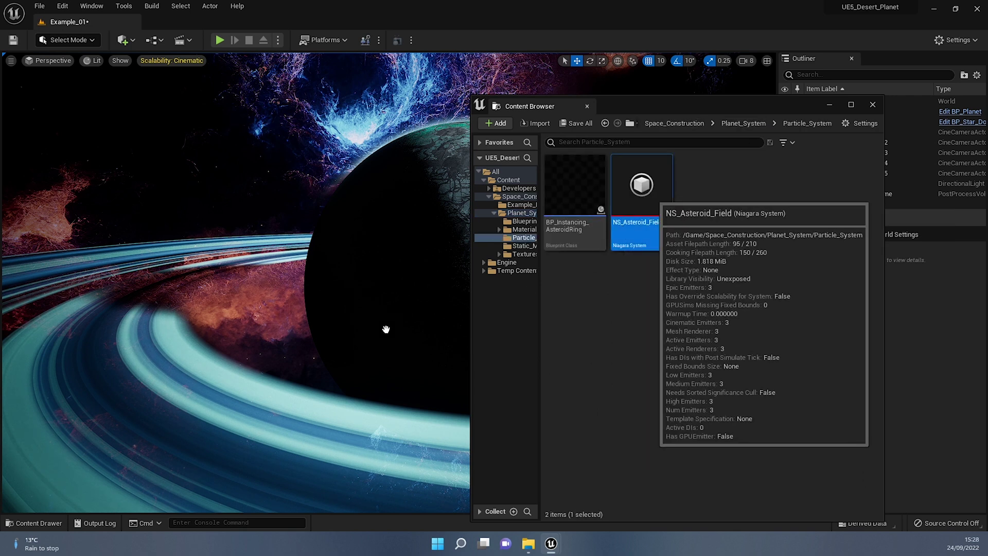
pyautogui.moveTo(326, 333); pyautogui.dragTo(326, 334)
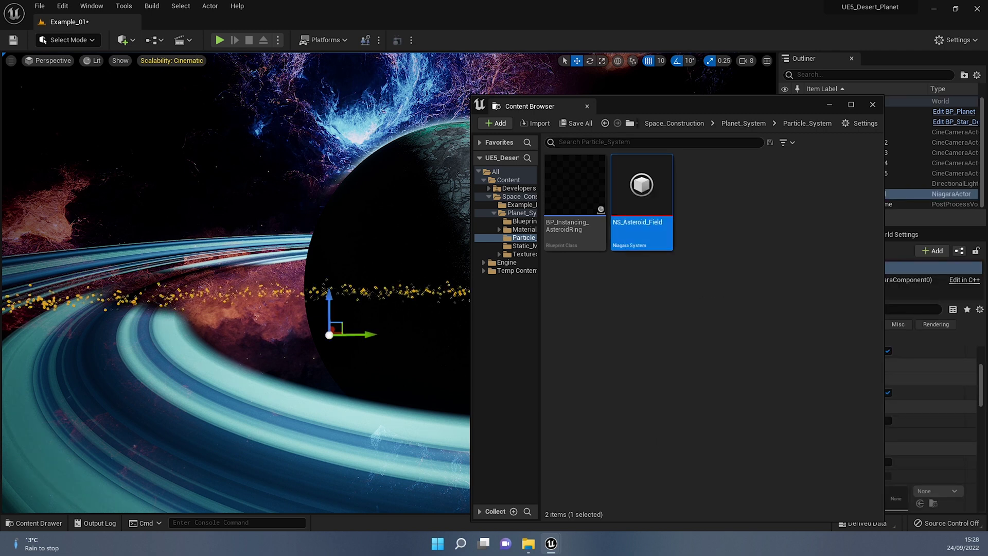
# Close the floating Content Browser and reset the NS_Asteroid_Field actor's location to 0, 0, 0
pyautogui.moveTo(518, 88); pyautogui.dragTo(657, 106, button='right')
pyautogui.click(872, 105)
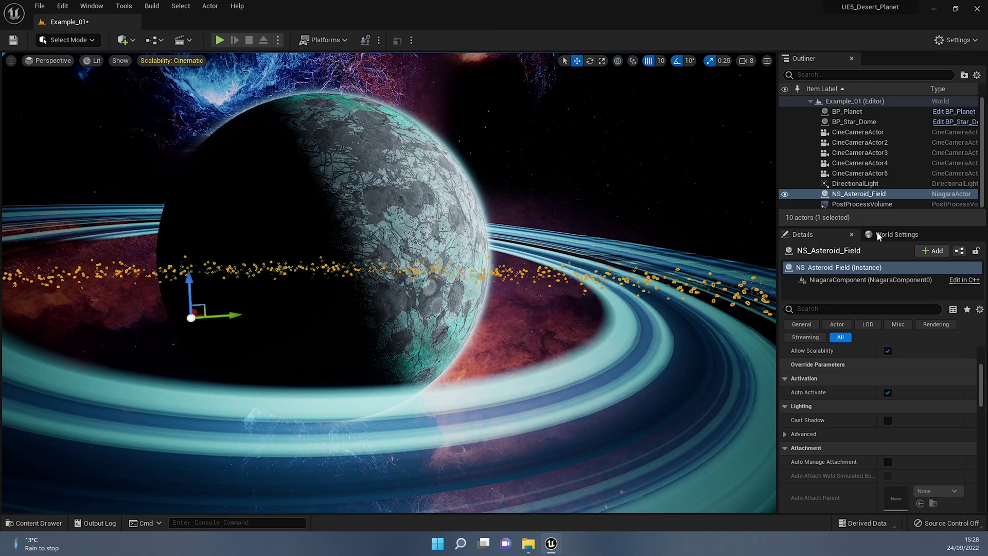
pyautogui.moveTo(981, 388); pyautogui.dragTo(984, 343)
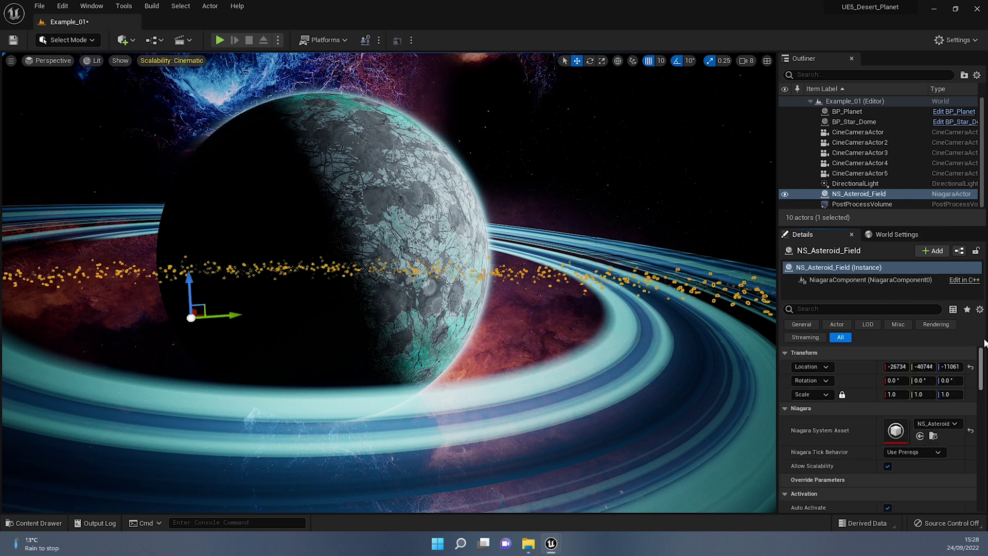
pyautogui.click(971, 367)
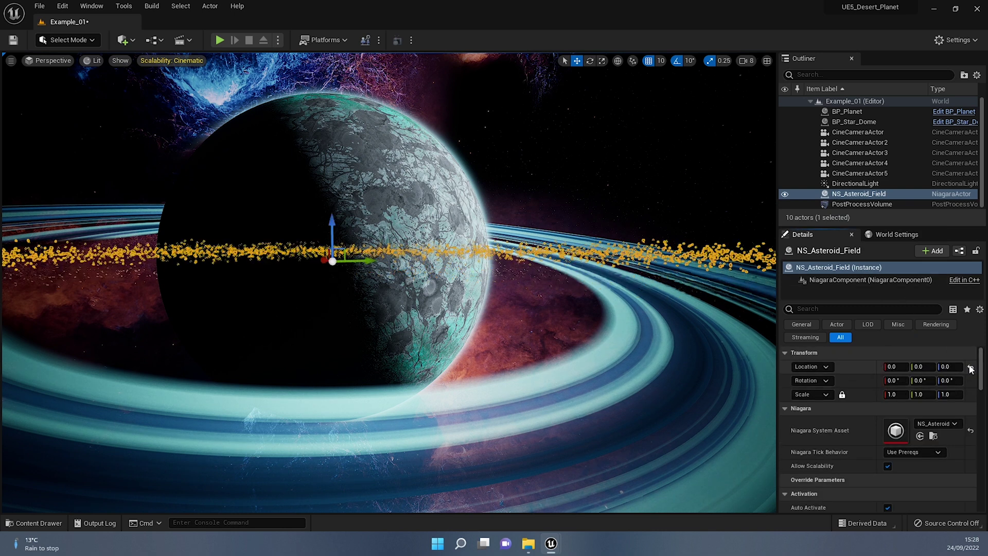
# Examine how the NS_Asteroid_Field asteroids are distributed along the planet's rings from several angles and distances
pyautogui.moveTo(552, 327)
pyautogui.mouseDown(button='right')
pyautogui.moveTo(437, 327)
pyautogui.moveTo(448, 324)
pyautogui.moveTo(360, 309)
pyautogui.moveTo(553, 328)
pyautogui.moveTo(636, 322)
pyautogui.moveTo(675, 396)
pyautogui.moveTo(553, 327)
pyautogui.mouseUp(button='right')
pyautogui.press('w')
pyautogui.press('s')
pyautogui.moveTo(419, 314); pyautogui.dragTo(318, 314, button='right')
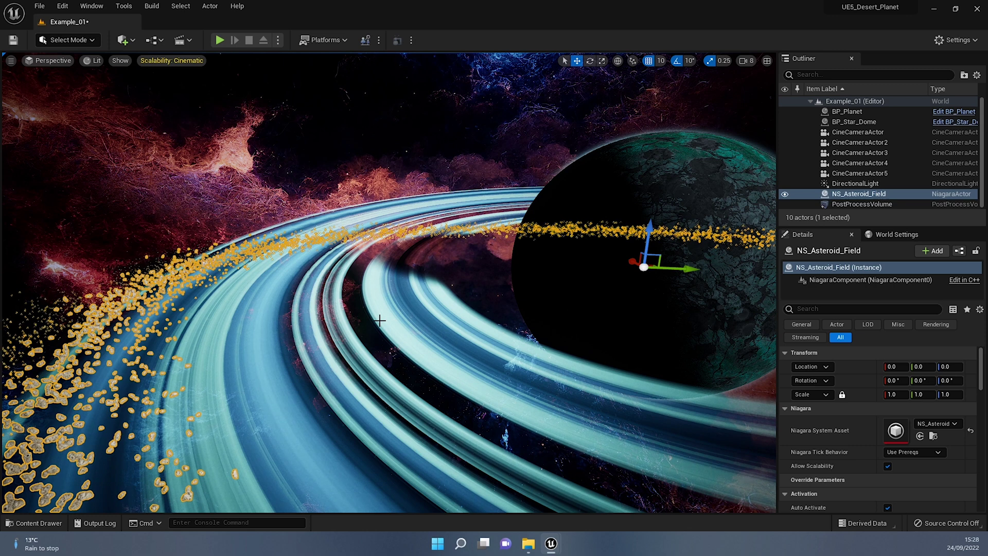
pyautogui.moveTo(388, 282); pyautogui.dragTo(260, 283, button='right')
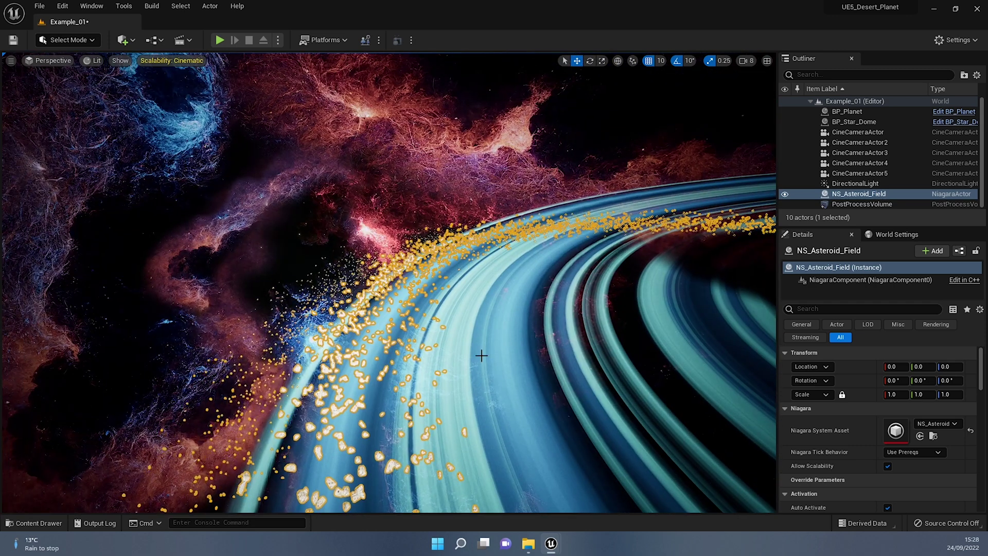
pyautogui.moveTo(481, 355); pyautogui.dragTo(242, 381, button='right')
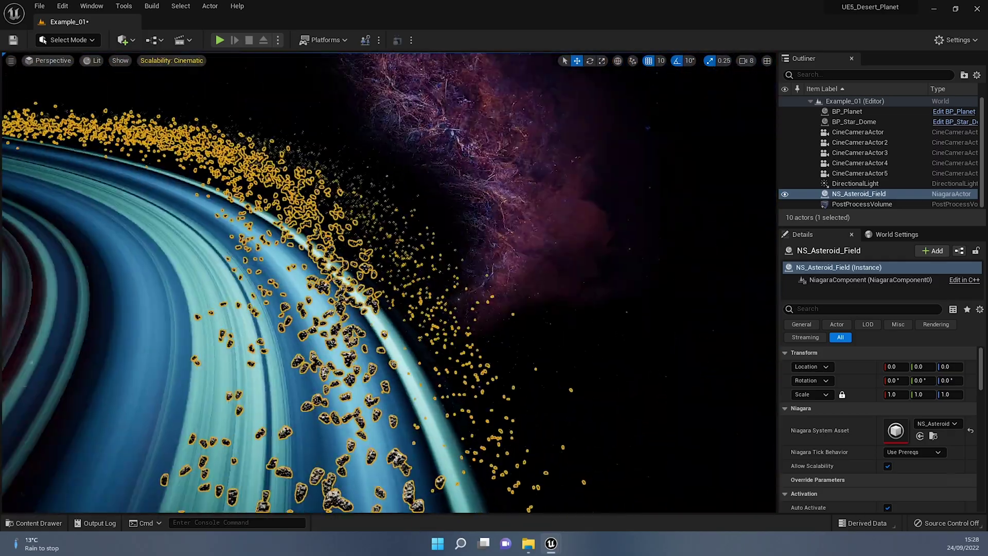
pyautogui.moveTo(416, 299); pyautogui.dragTo(416, 298, button='right')
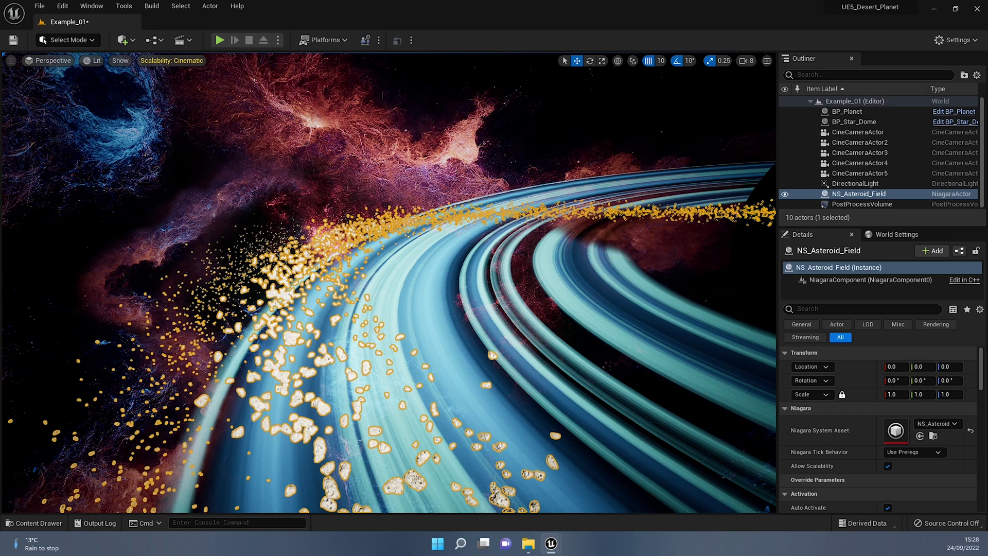
# Select the BP_Planet actor in the level and raise its Atmosphere Height to about 25.86
pyautogui.moveTo(416, 299); pyautogui.dragTo(467, 293, button='right')
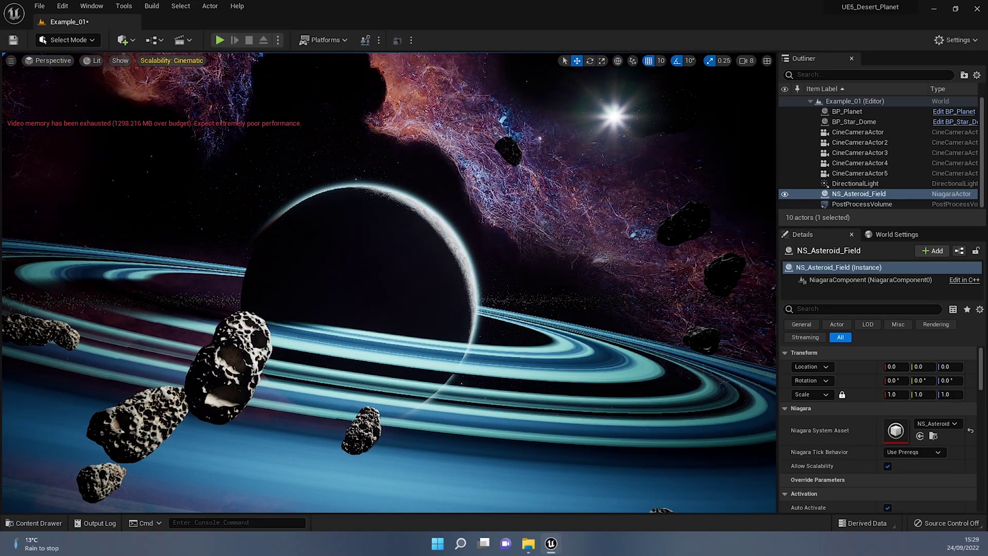
pyautogui.moveTo(467, 293); pyautogui.dragTo(467, 293, button='right')
pyautogui.click(467, 293)
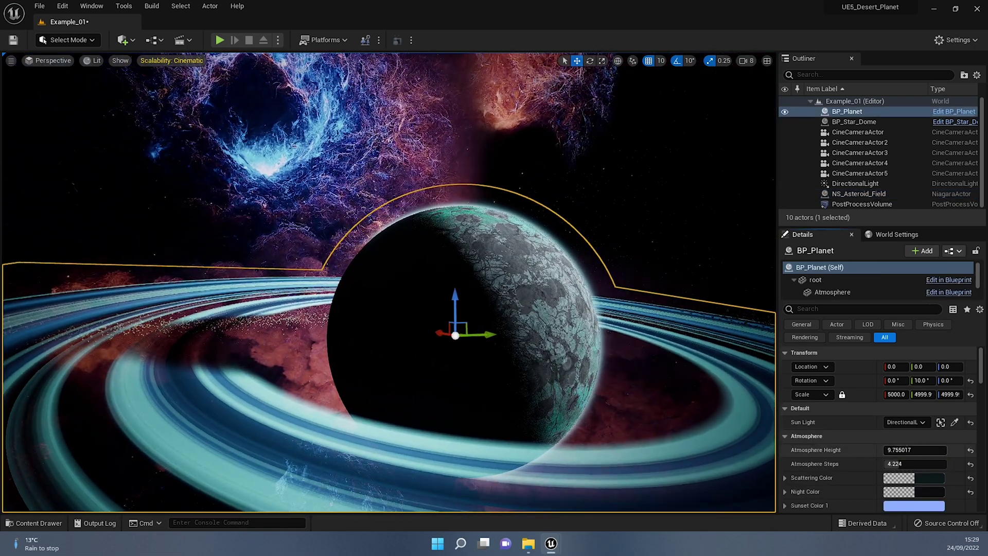
pyautogui.moveTo(905, 450); pyautogui.dragTo(929, 450)
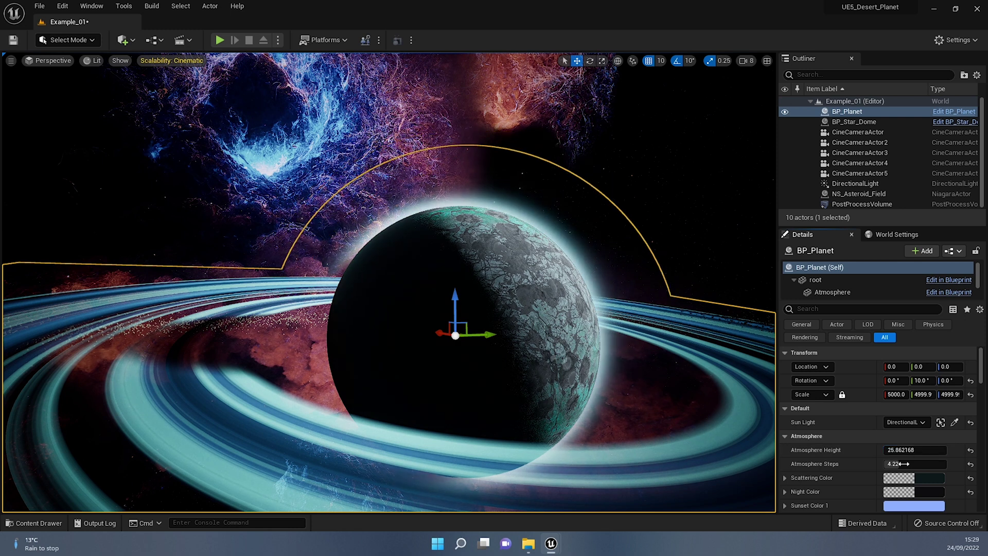
# In the planet's Planet Core settings, set Plateu Altitude to about 15.61 and Plateu Magnitude to about 10.42
pyautogui.scroll(-10, 911, 461)
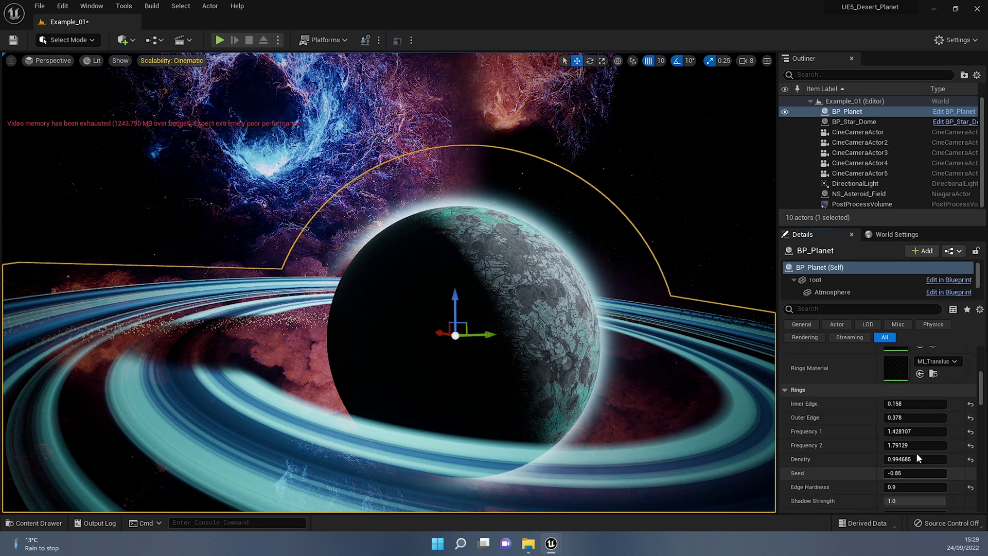
pyautogui.scroll(-5, 910, 425)
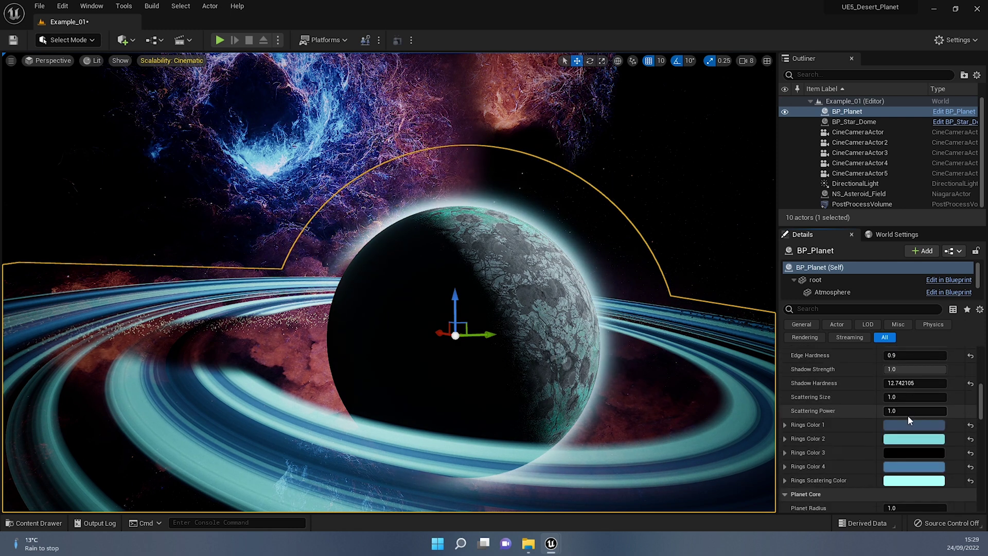
pyautogui.scroll(-5, 908, 419)
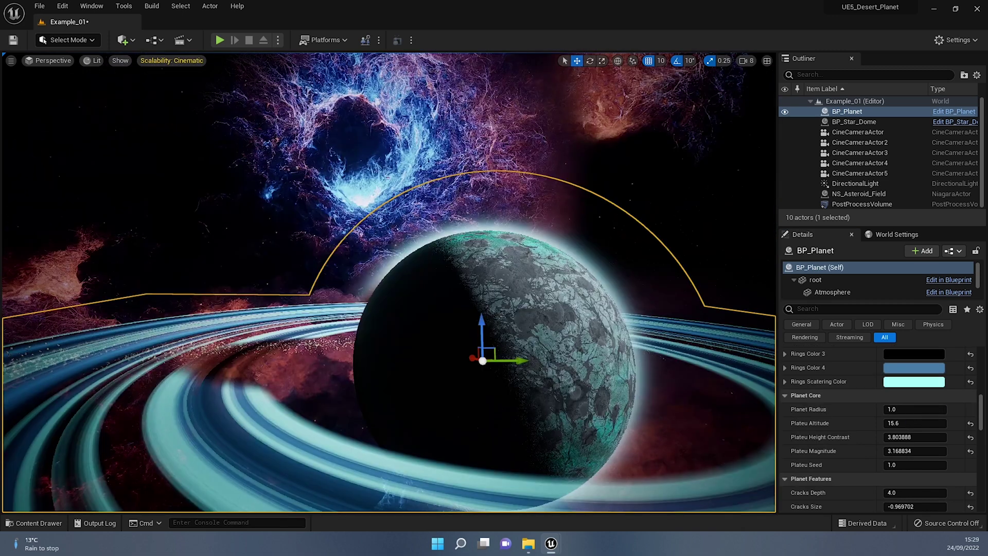
pyautogui.moveTo(388, 282); pyautogui.dragTo(415, 282, button='right')
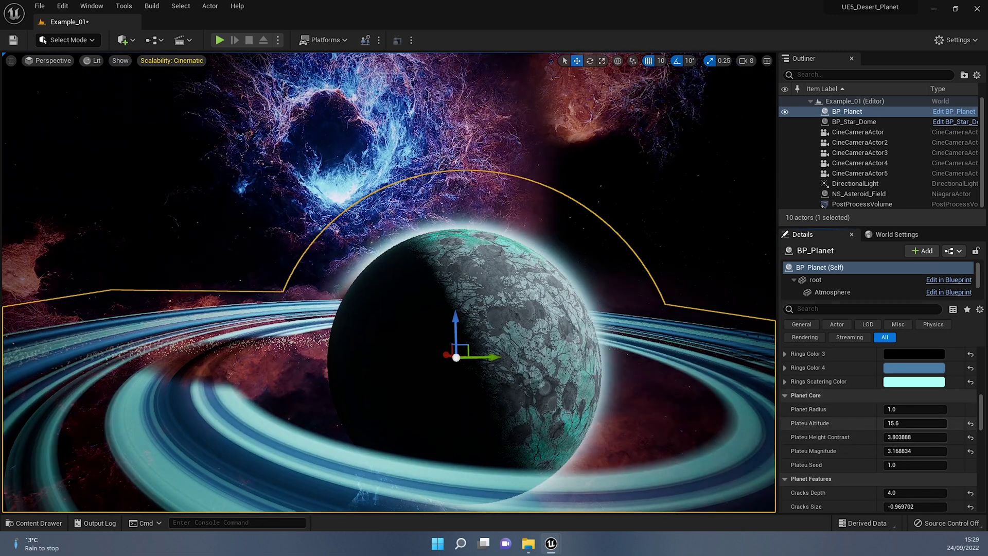
pyautogui.moveTo(915, 423)
pyautogui.mouseDown()
pyautogui.moveTo(893, 423)
pyautogui.moveTo(918, 431)
pyautogui.moveTo(927, 409)
pyautogui.moveTo(939, 410)
pyautogui.moveTo(922, 410)
pyautogui.mouseUp()
pyautogui.hotkey('ctrl', 'z')
pyautogui.moveTo(926, 451); pyautogui.dragTo(953, 451)
pyautogui.moveTo(556, 325)
pyautogui.mouseDown(button='right')
pyautogui.moveTo(448, 312)
pyautogui.moveTo(515, 309)
pyautogui.moveTo(571, 323)
pyautogui.mouseUp(button='right')
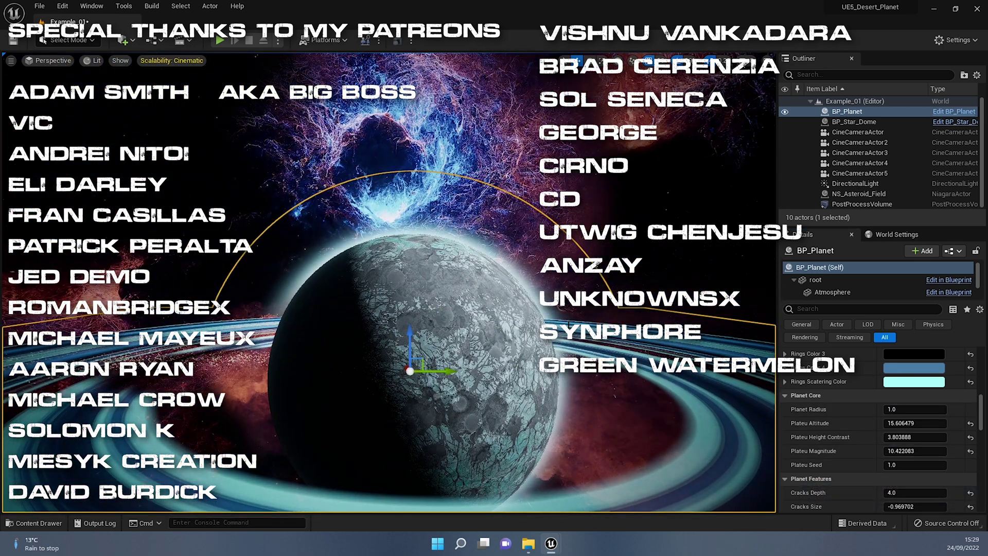